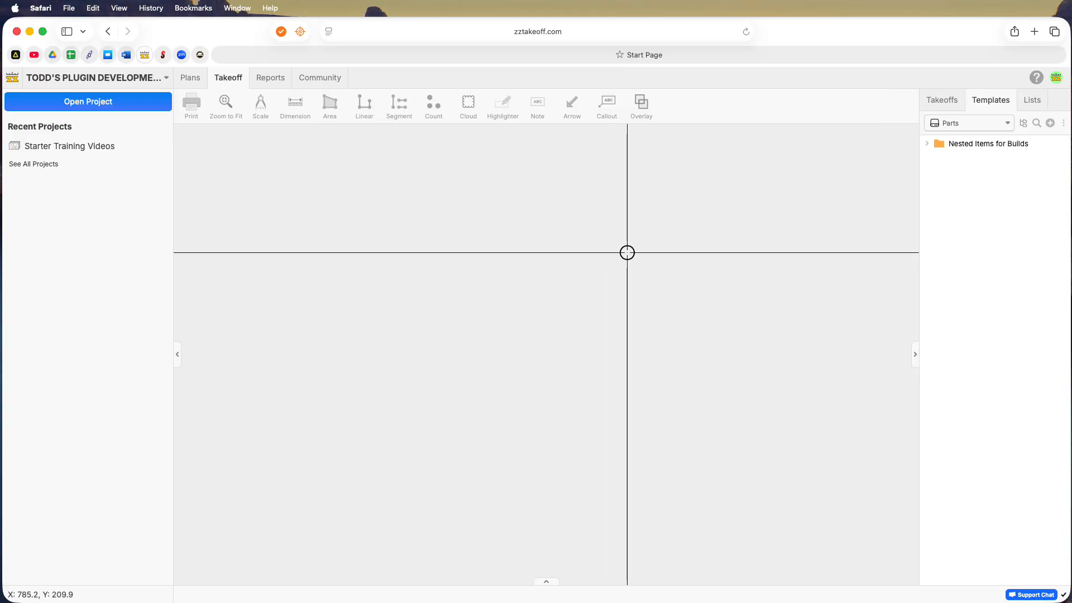
Look through the community's training videos, from feature updates to webinar recordings and getting-started tutorials, and return to the takeoff workspace
{"action": "left_click", "coordinate": [320, 78]}
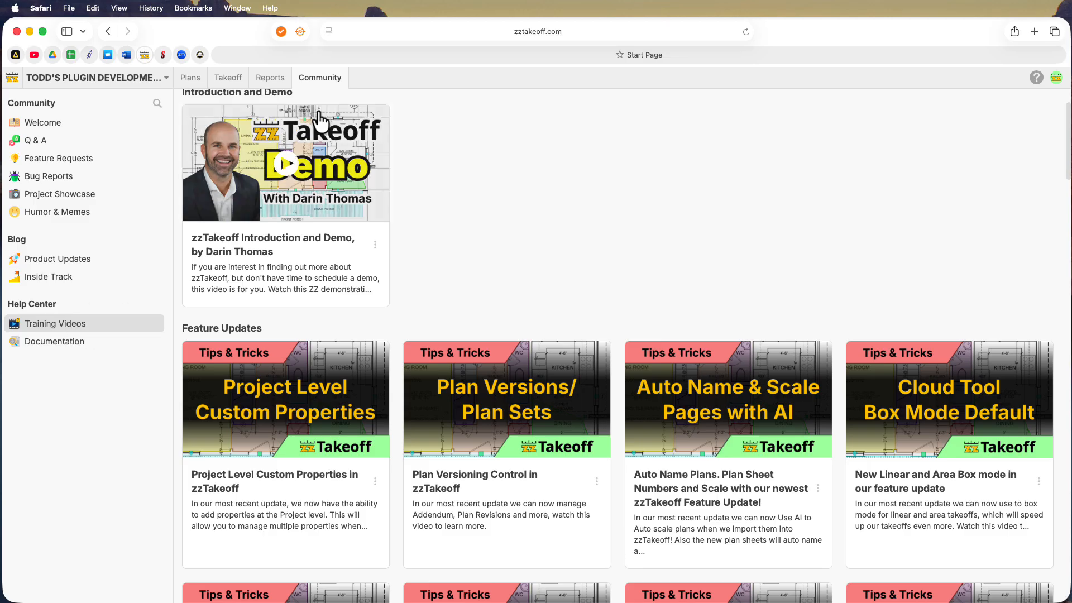
{"action": "scroll", "coordinate": [291, 157], "scroll_direction": "up", "scroll_amount": 2}
{"action": "left_click", "coordinate": [275, 156]}
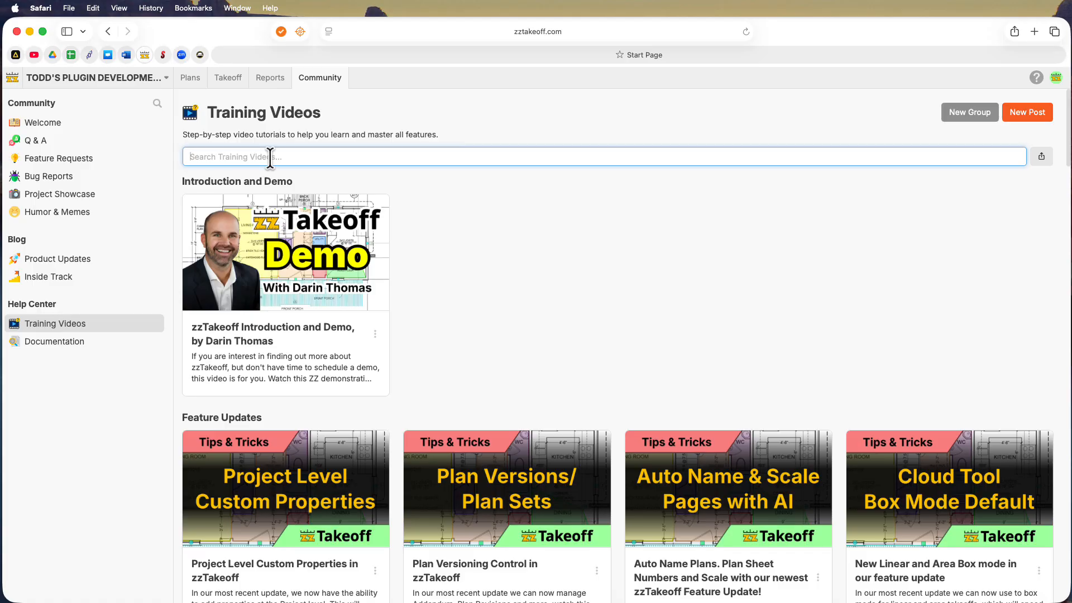
{"action": "scroll", "coordinate": [510, 270], "scroll_direction": "down", "scroll_amount": 12}
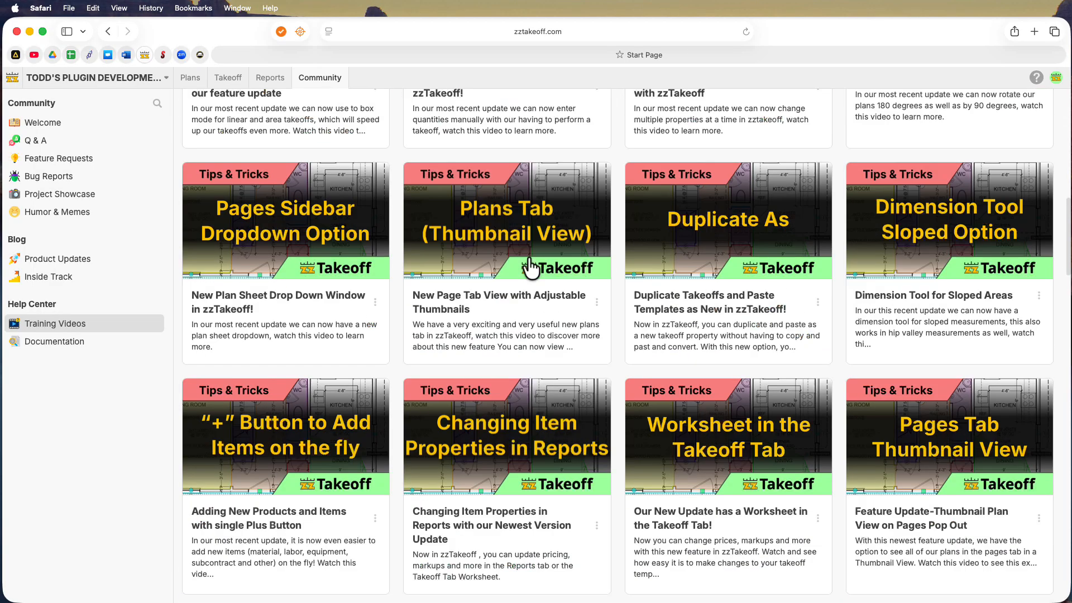
{"action": "scroll", "coordinate": [530, 268], "scroll_direction": "down", "scroll_amount": 10}
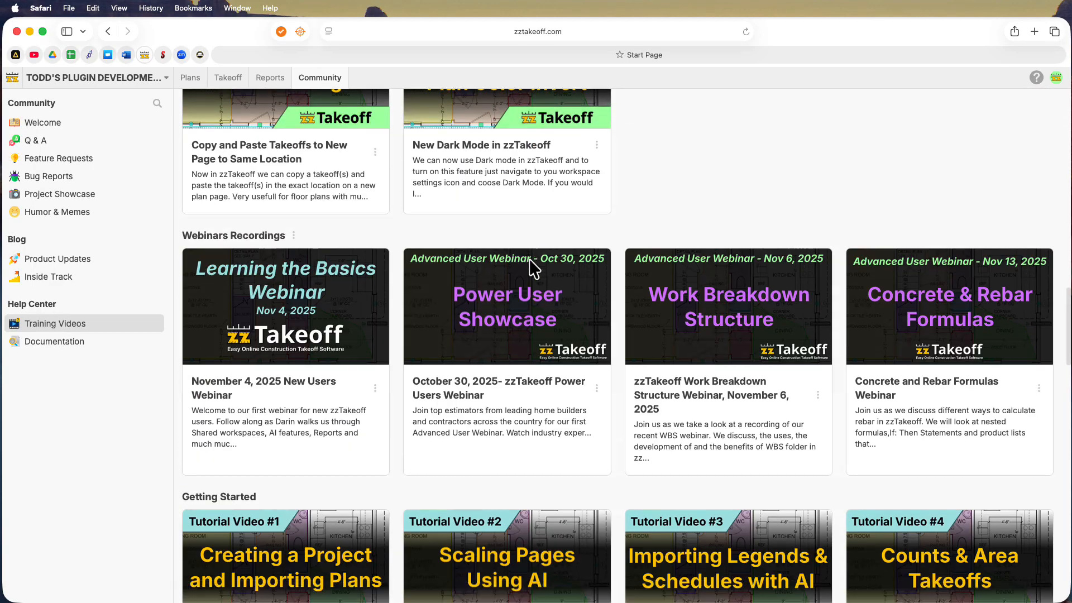
{"action": "scroll", "coordinate": [530, 268], "scroll_direction": "down", "scroll_amount": 3}
{"action": "mouse_move", "coordinate": [287, 402]}
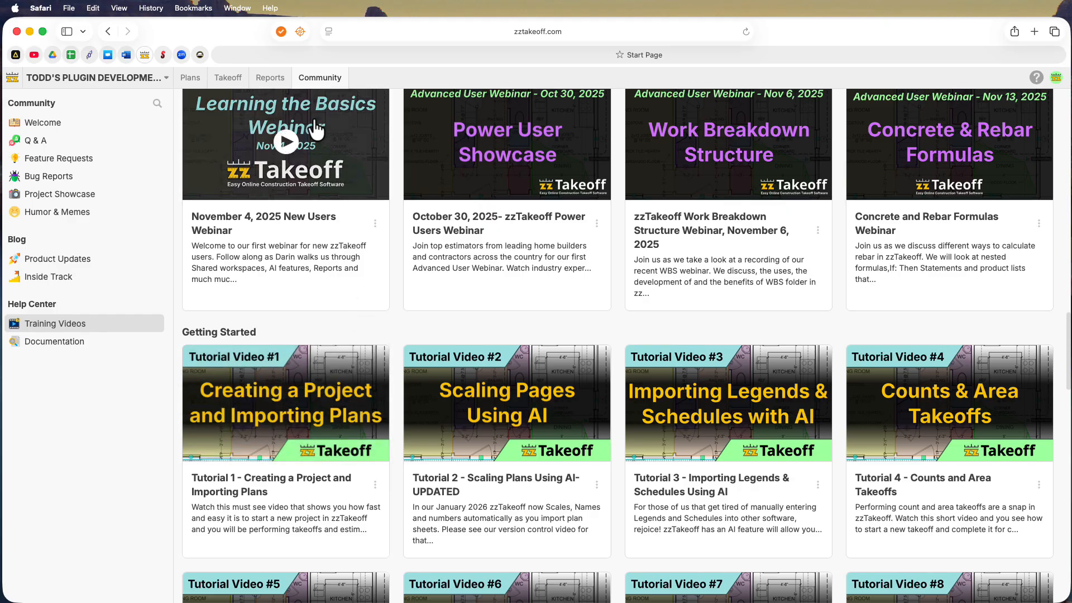
{"action": "scroll", "coordinate": [296, 114], "scroll_direction": "up", "scroll_amount": 2}
{"action": "left_click", "coordinate": [229, 80]}
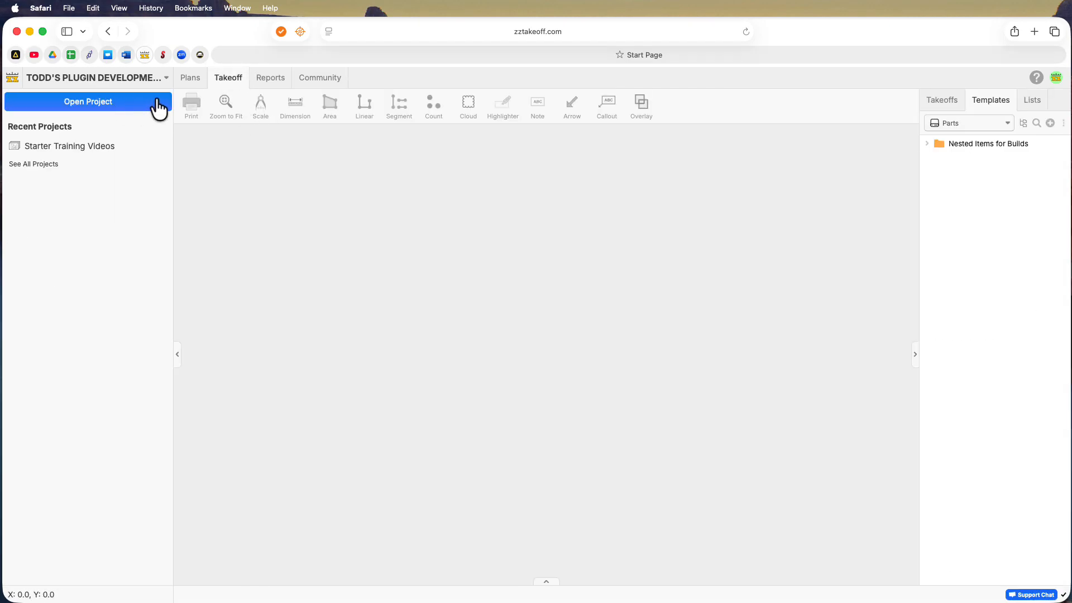
Create a new project named "Starter Video" with imperial measurements, leaving the lead estimator, status and address empty
{"action": "left_click", "coordinate": [166, 81]}
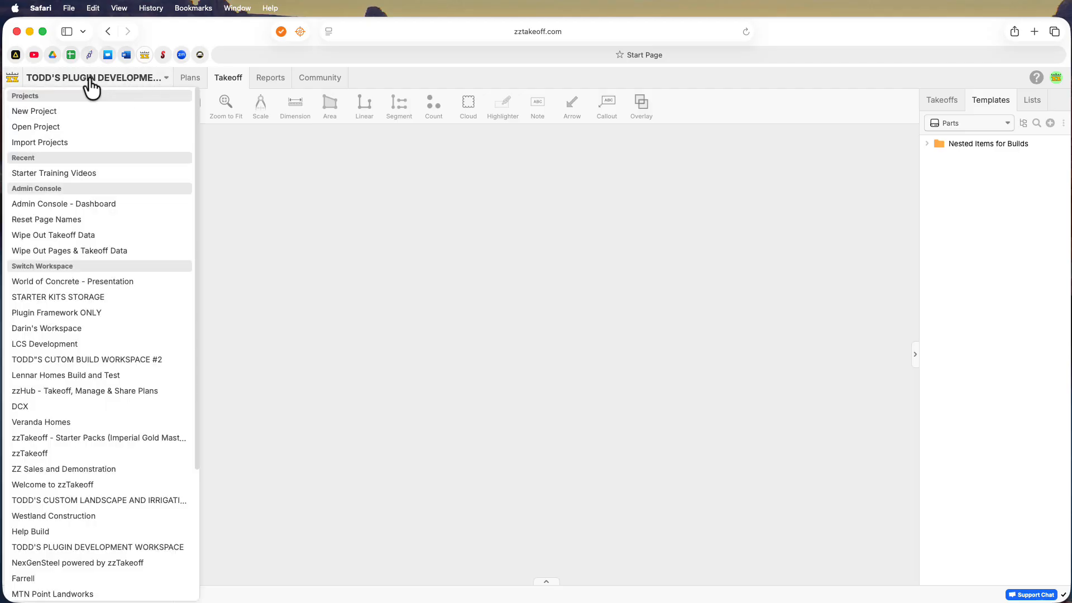
{"action": "left_click", "coordinate": [46, 111]}
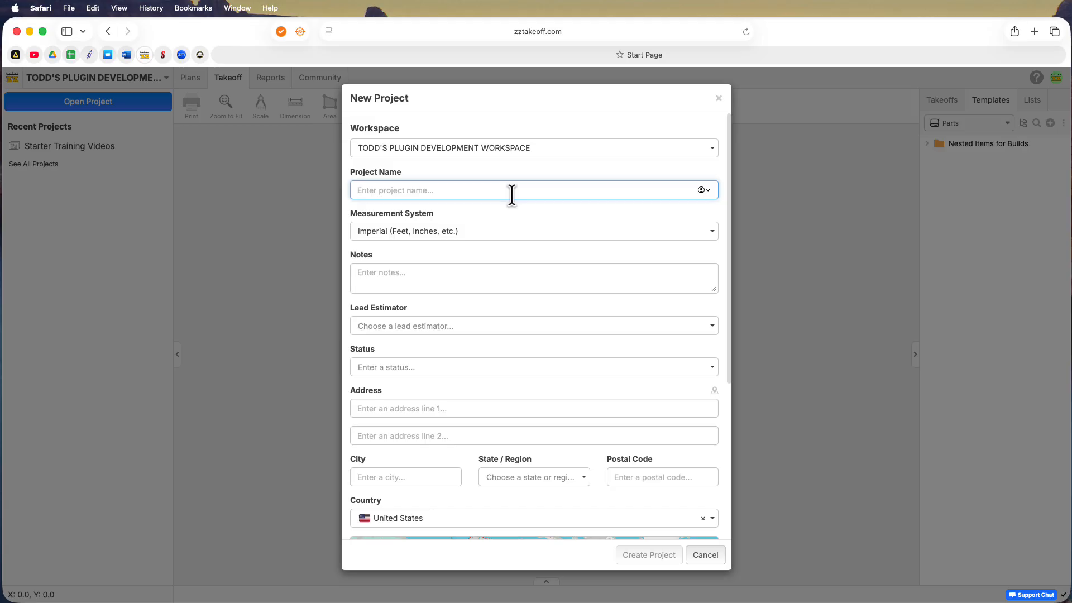
{"action": "type", "text": "Sta"}
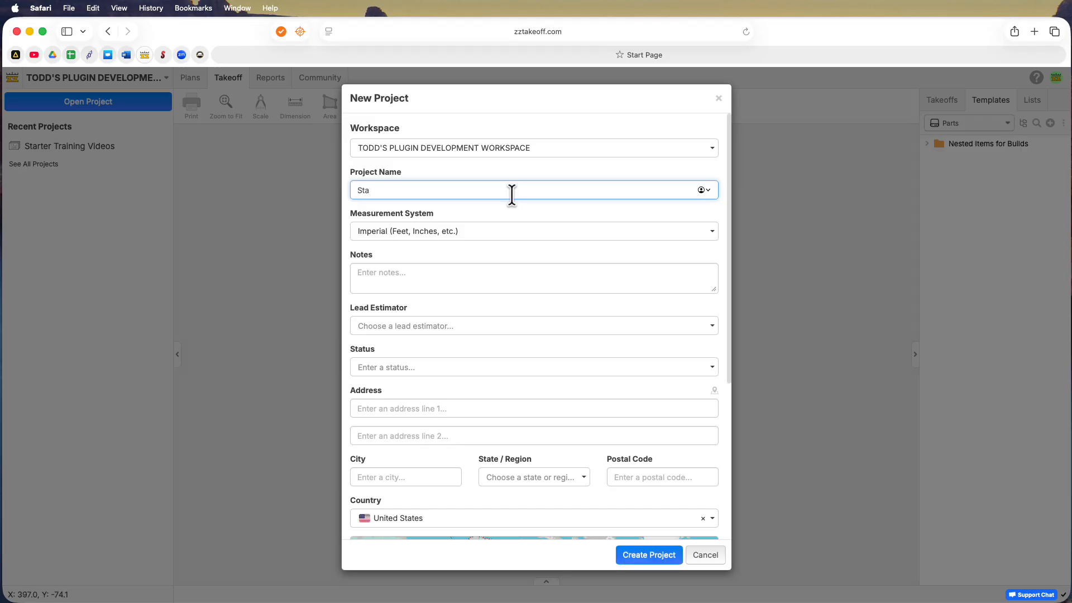
{"action": "type", "text": "rter Video"}
{"action": "left_click", "coordinate": [394, 367]}
{"action": "left_click", "coordinate": [420, 328]}
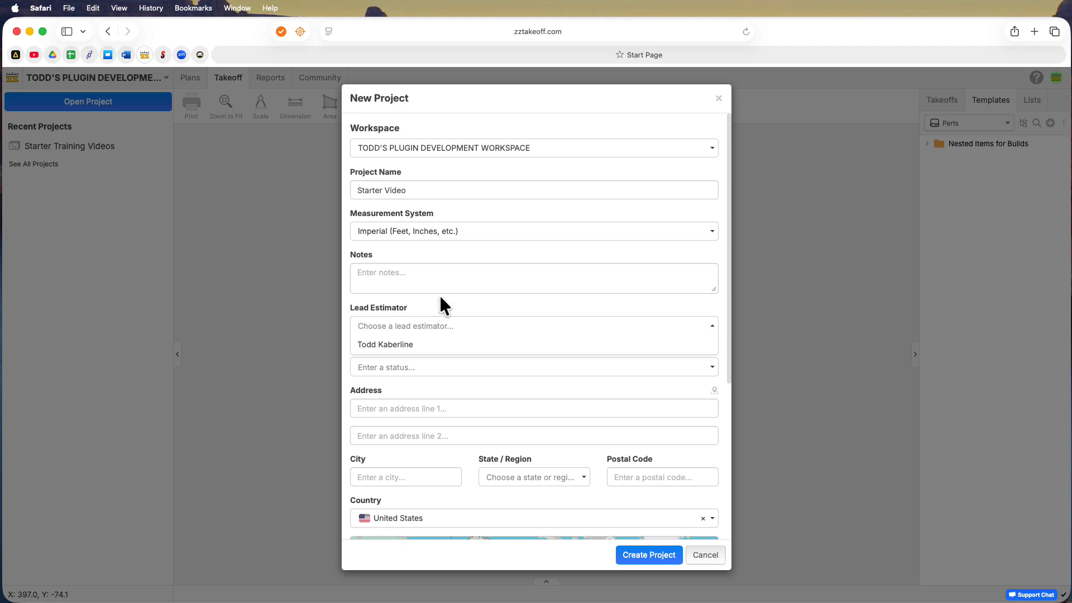
{"action": "scroll", "coordinate": [455, 299], "scroll_direction": "down", "scroll_amount": 3}
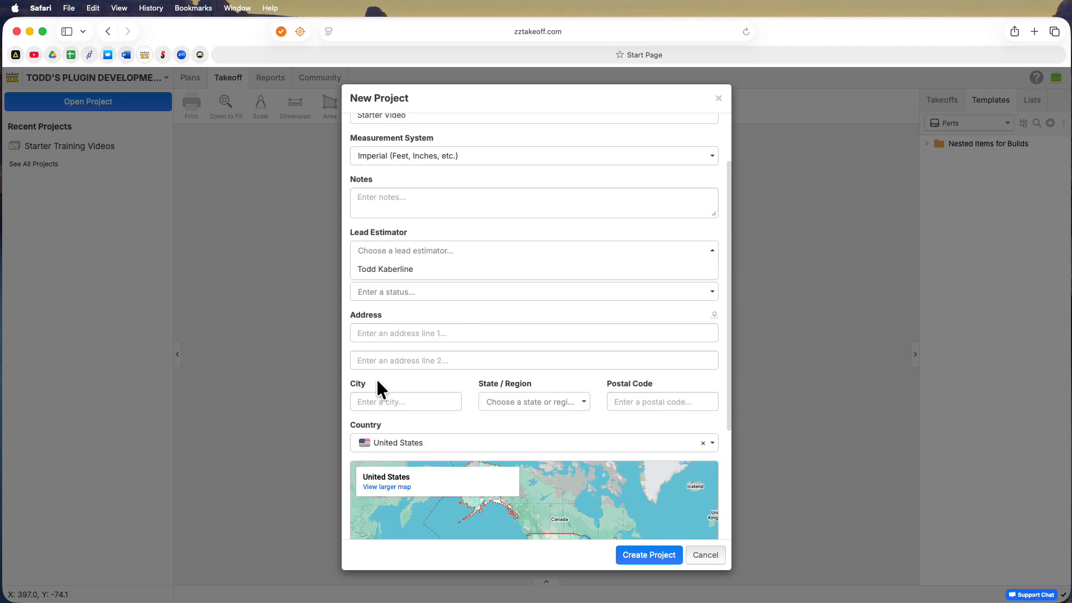
{"action": "scroll", "coordinate": [449, 385], "scroll_direction": "down", "scroll_amount": 2}
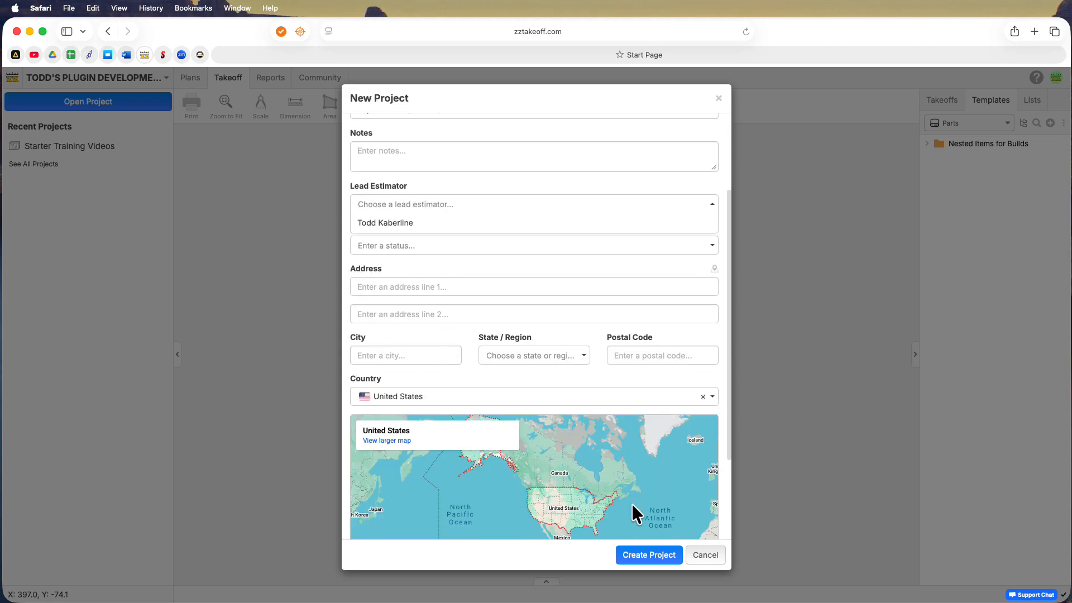
{"action": "left_click", "coordinate": [635, 557]}
{"action": "left_click", "coordinate": [635, 555]}
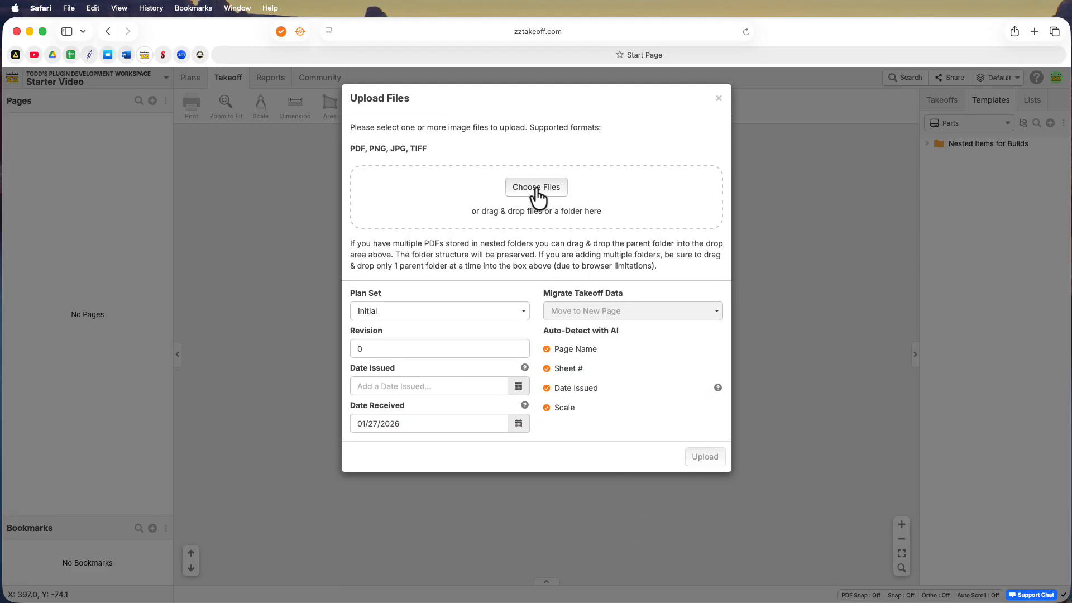
Search the Desktop for "Smith" and choose the plan file Smith 5.20.21.pdf for upload
{"action": "left_click", "coordinate": [534, 191]}
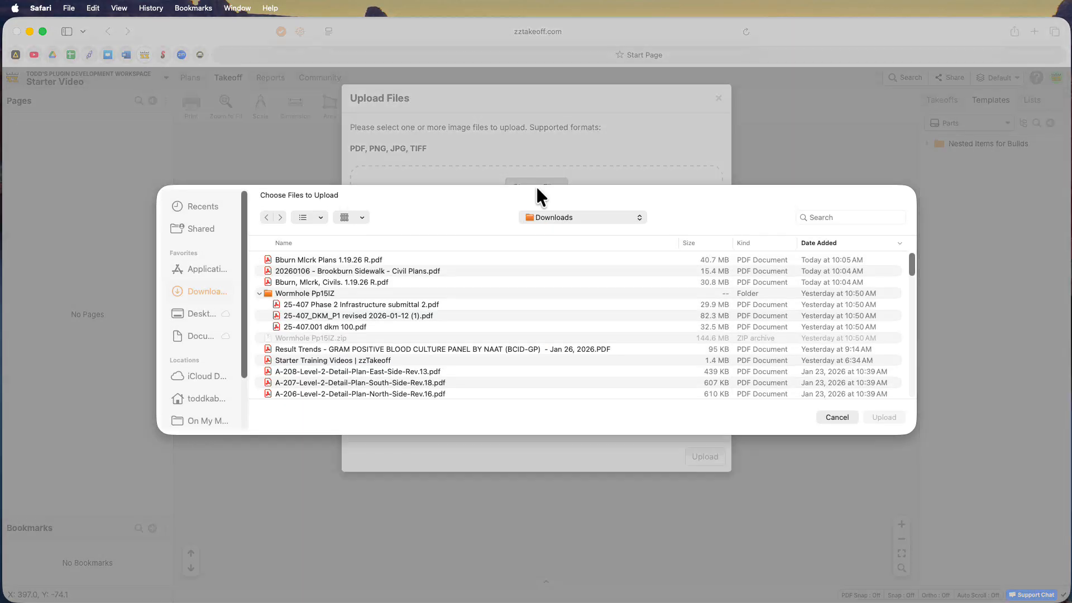
{"action": "left_click", "coordinate": [203, 316]}
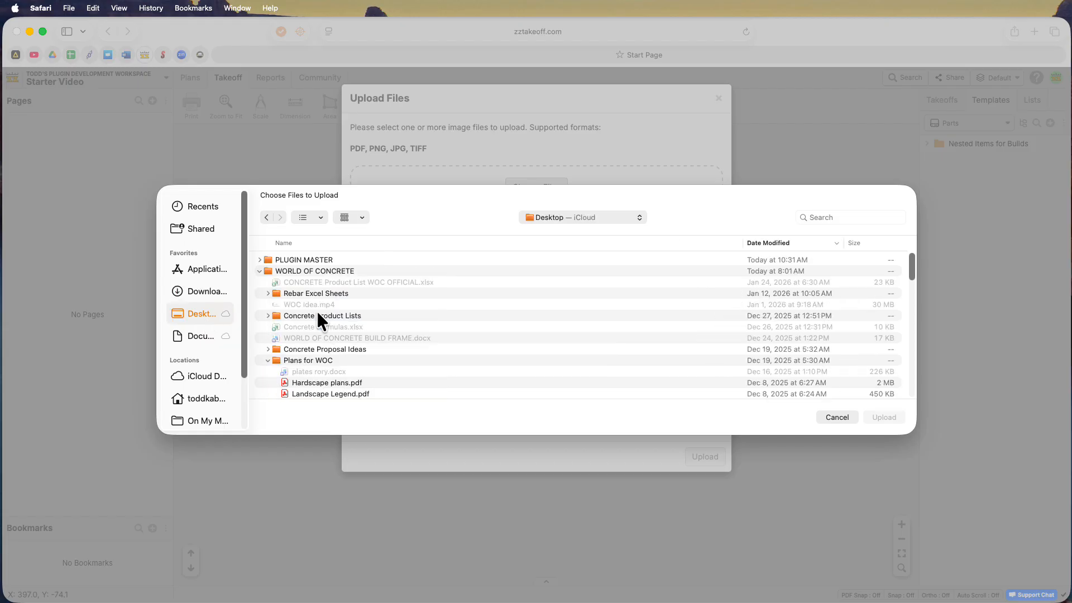
{"action": "left_click", "coordinate": [259, 271]}
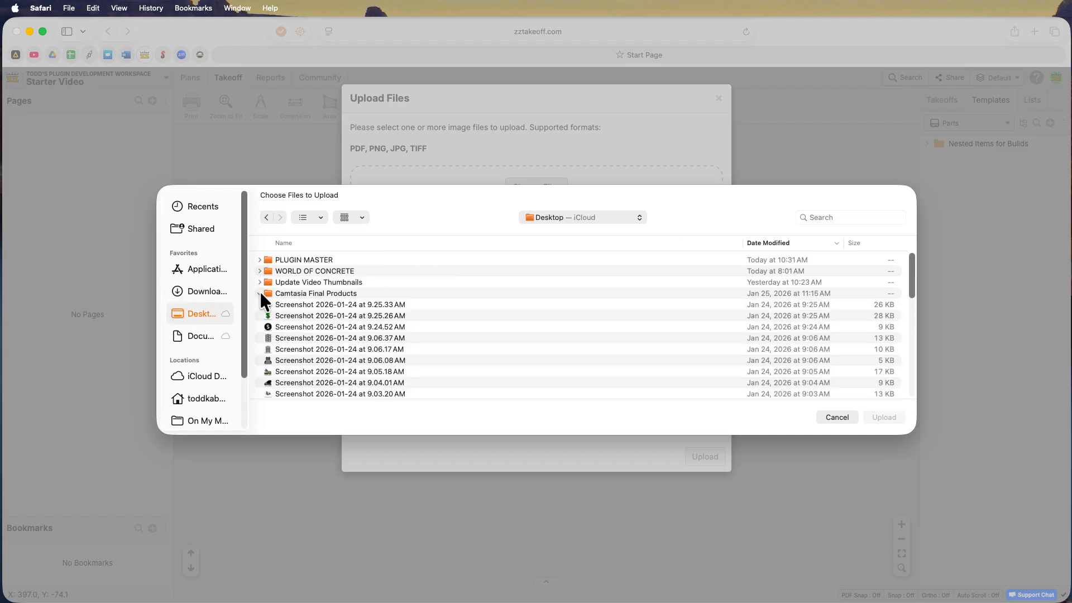
{"action": "left_click", "coordinate": [259, 294]}
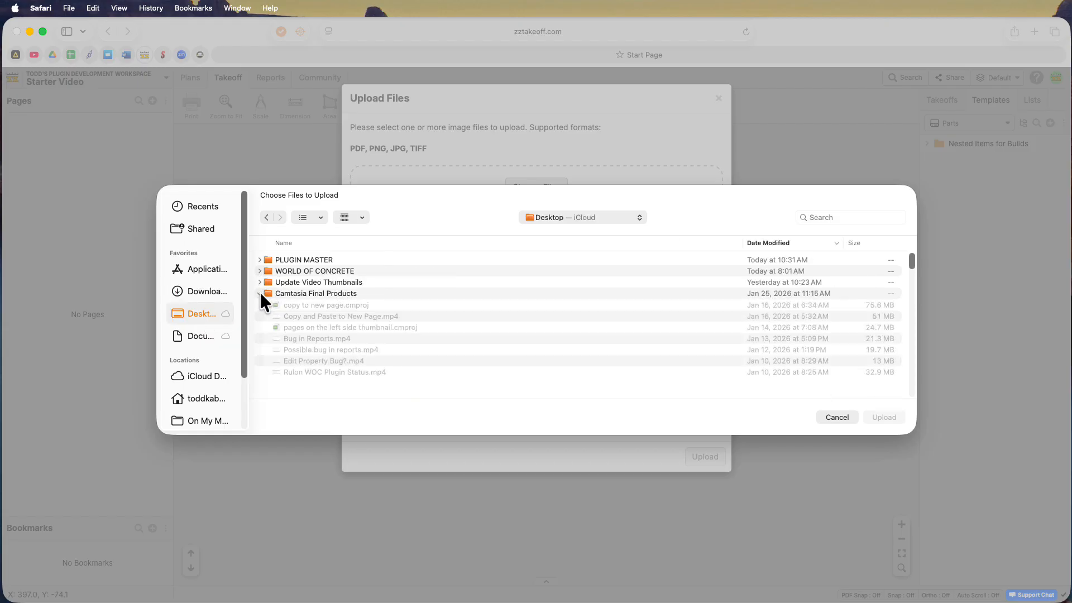
{"action": "left_click", "coordinate": [815, 218]}
{"action": "type", "text": "Smith"}
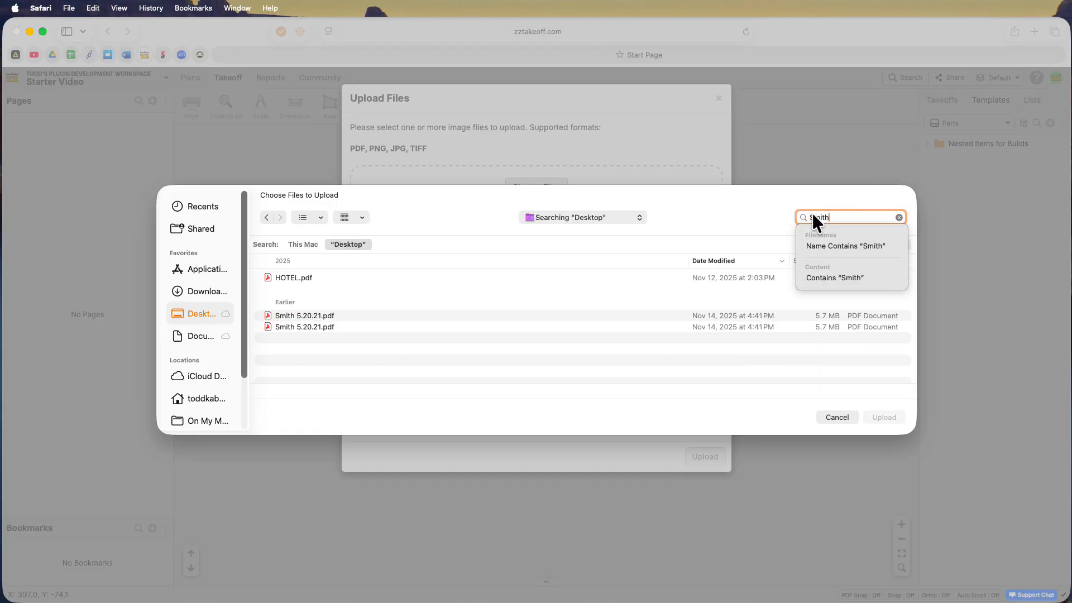
{"action": "left_click", "coordinate": [310, 316]}
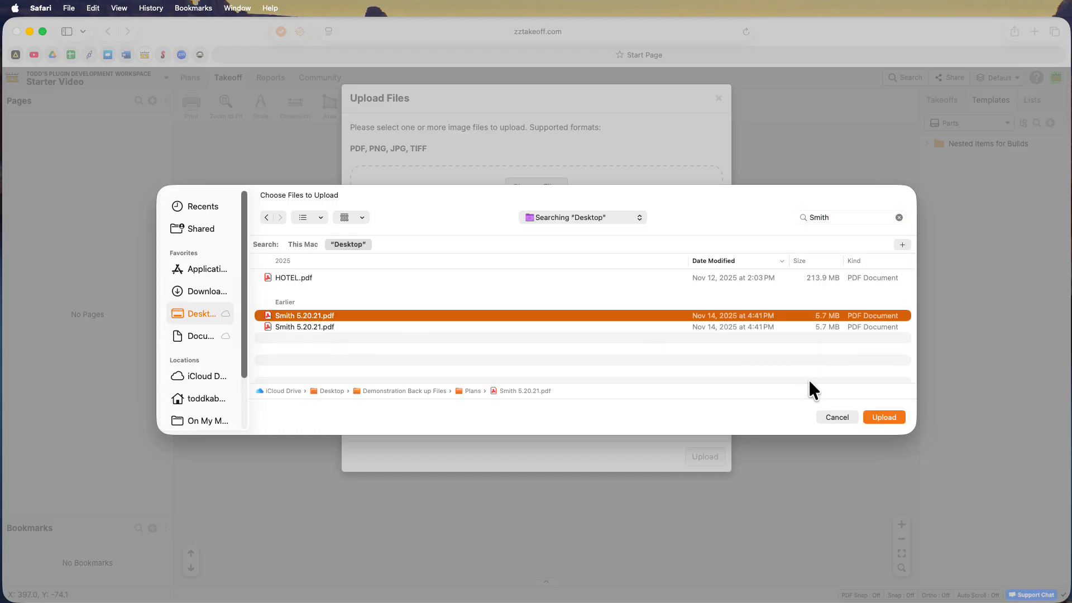
{"action": "left_click", "coordinate": [882, 417]}
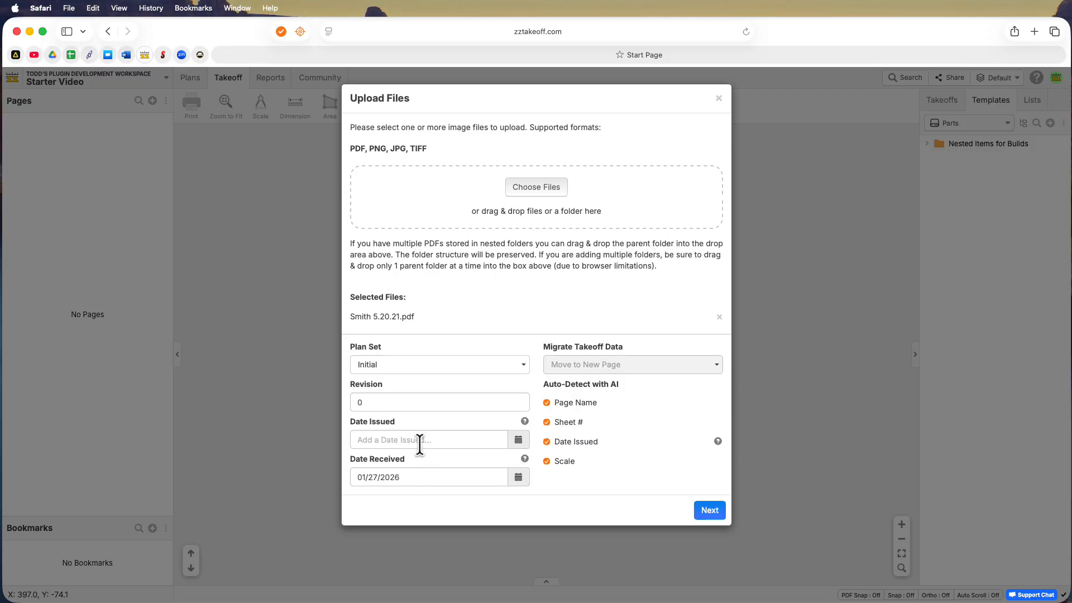
Set the plan set's date issued to 01/06/2026 and continue to the page selection
{"action": "left_click", "coordinate": [456, 439]}
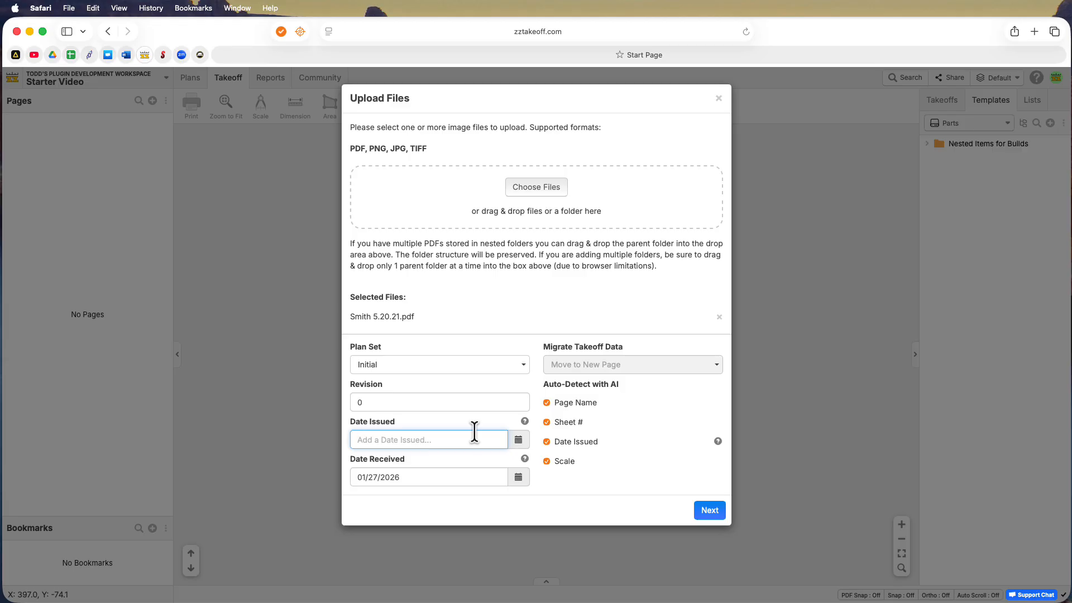
{"action": "left_click", "coordinate": [519, 441]}
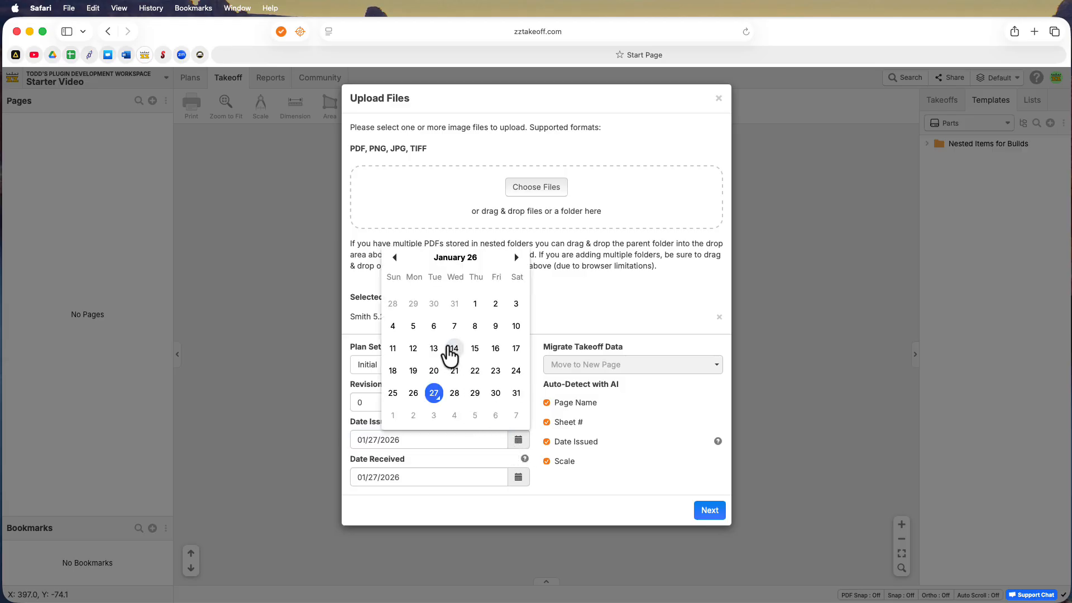
{"action": "left_click", "coordinate": [434, 329]}
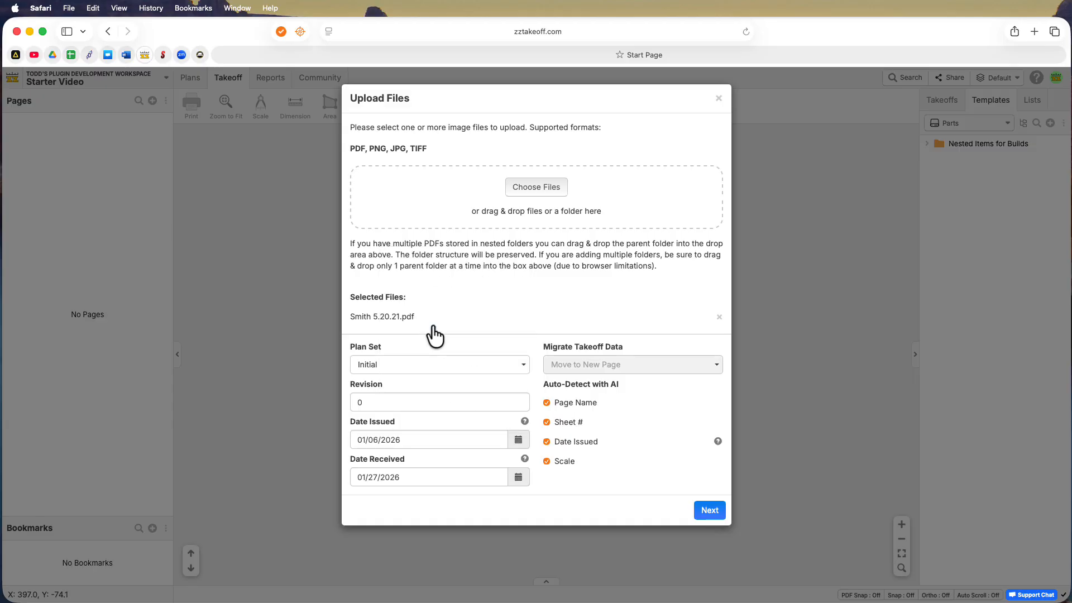
{"action": "left_click", "coordinate": [710, 511]}
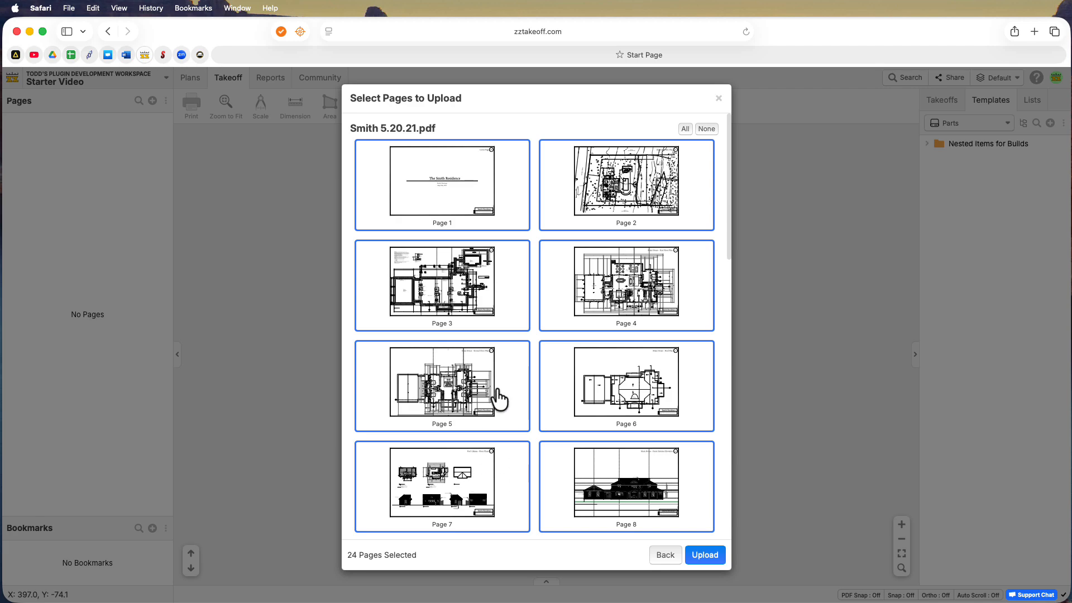
Clear the page selection and select only pages 1 to 4 of the plan file
{"action": "left_click", "coordinate": [702, 131]}
{"action": "left_click", "coordinate": [636, 188]}
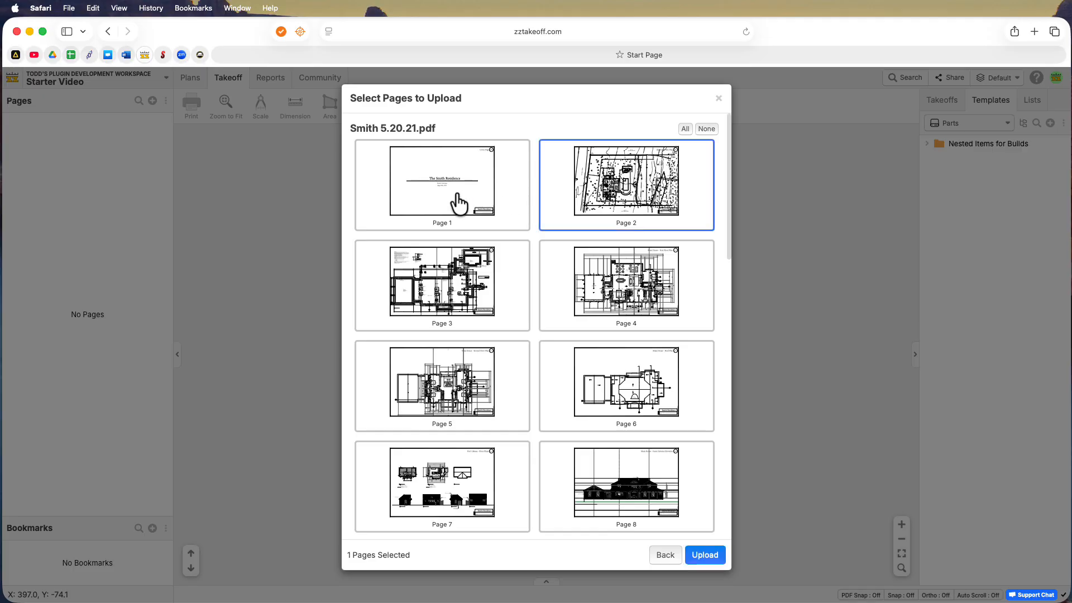
{"action": "left_click", "coordinate": [459, 204]}
{"action": "left_click", "coordinate": [464, 282]}
{"action": "left_click", "coordinate": [614, 277]}
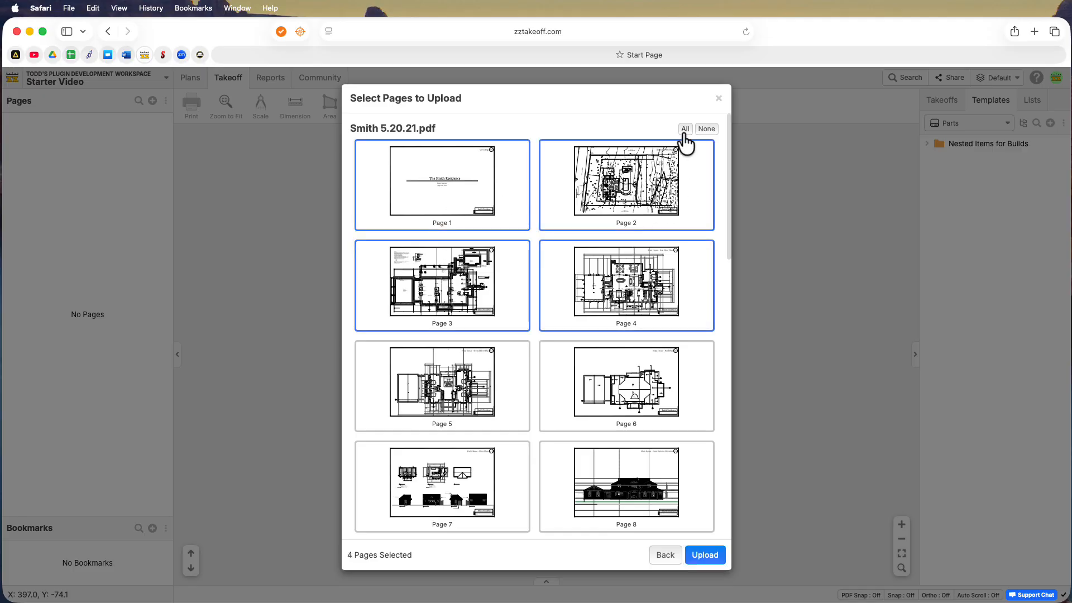
Upload all pages of the plan file and accept the AI-detected page names and sheet numbers
{"action": "left_click", "coordinate": [684, 133]}
{"action": "scroll", "coordinate": [571, 262], "scroll_direction": "down", "scroll_amount": 2}
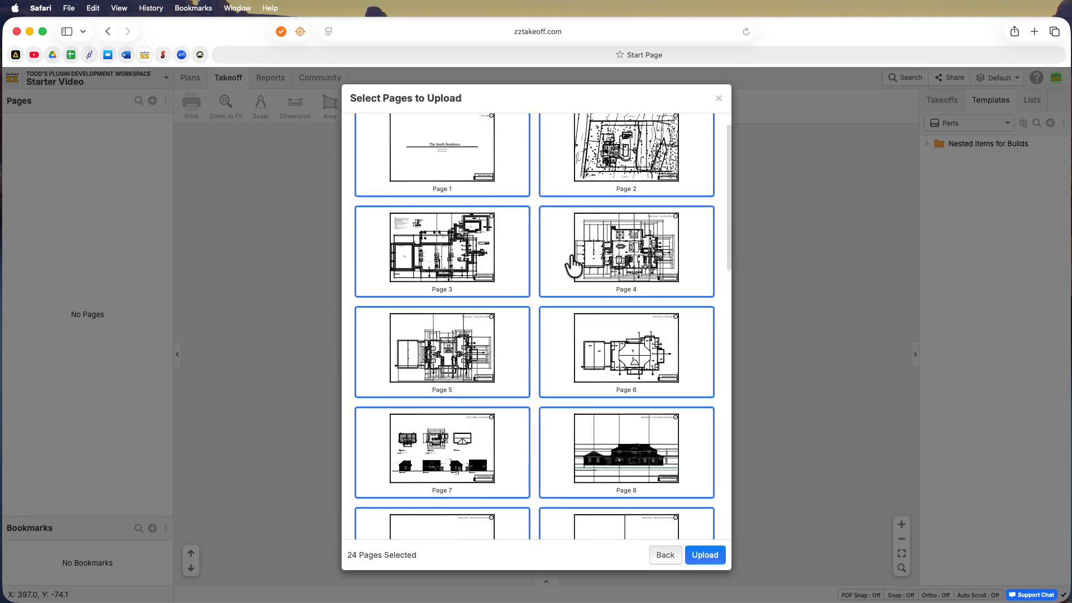
{"action": "scroll", "coordinate": [573, 263], "scroll_direction": "down", "scroll_amount": 10}
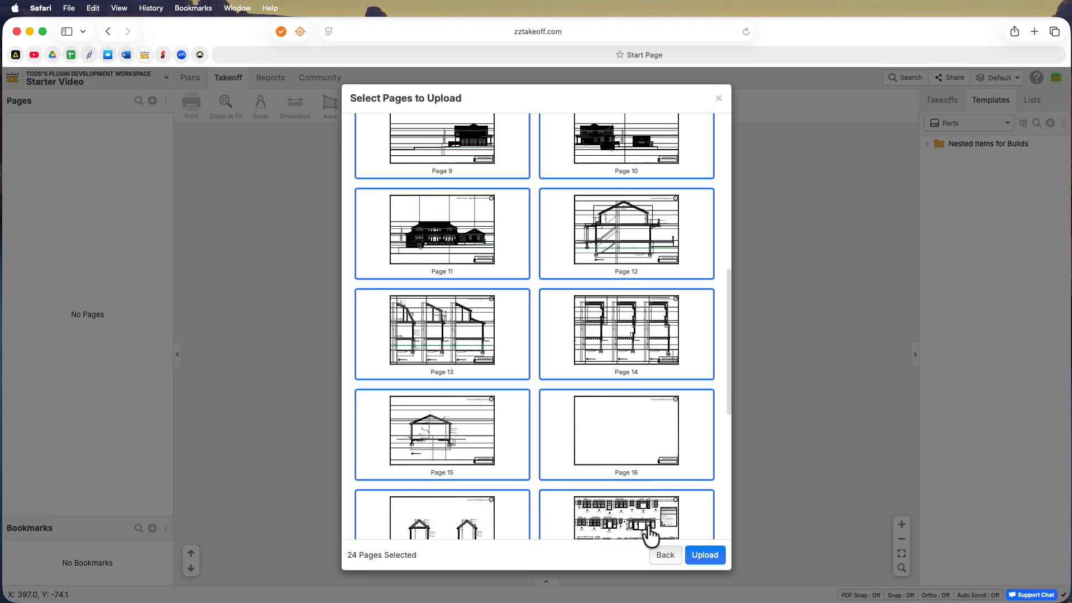
{"action": "left_click", "coordinate": [705, 555]}
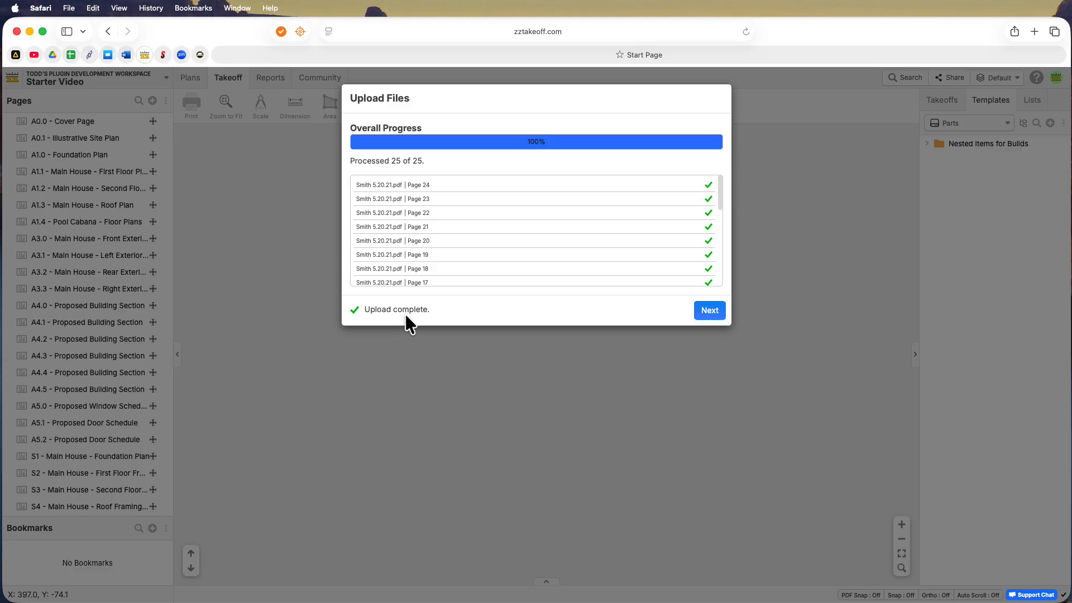
{"action": "left_click", "coordinate": [708, 311]}
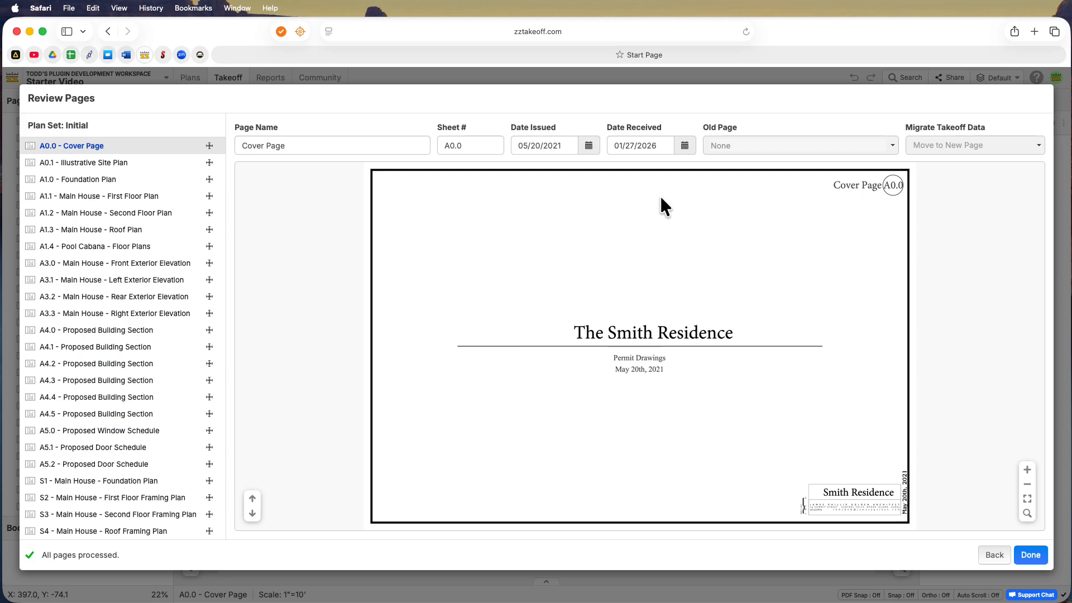
{"action": "left_click", "coordinate": [1031, 556]}
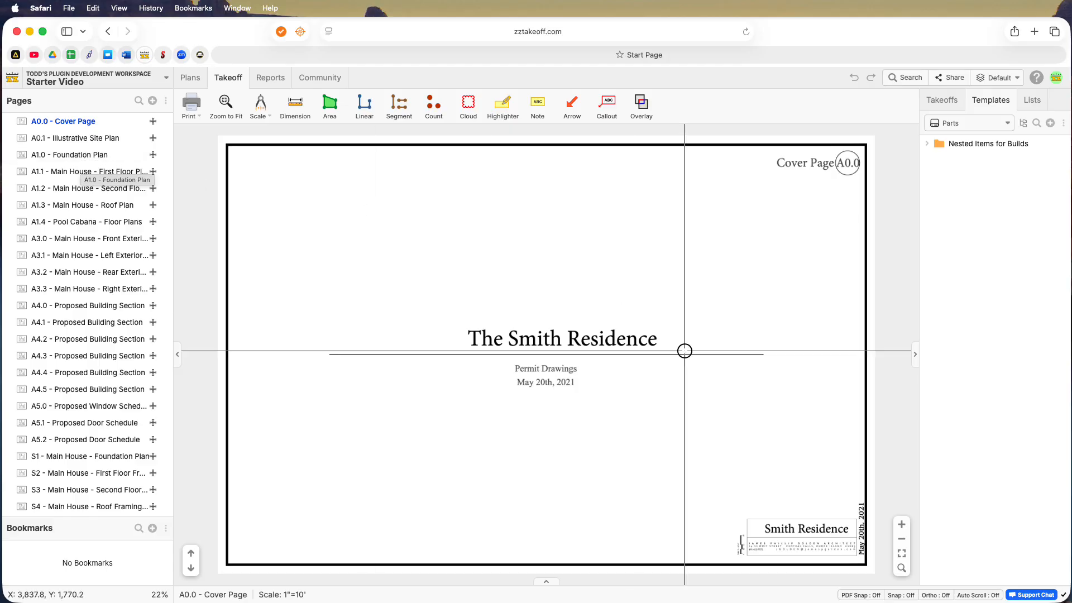
Examine the cover page's sheet title and number, its date and the scale bar beside the title block
{"action": "scroll", "coordinate": [807, 173], "scroll_direction": "up", "scroll_amount": 1}
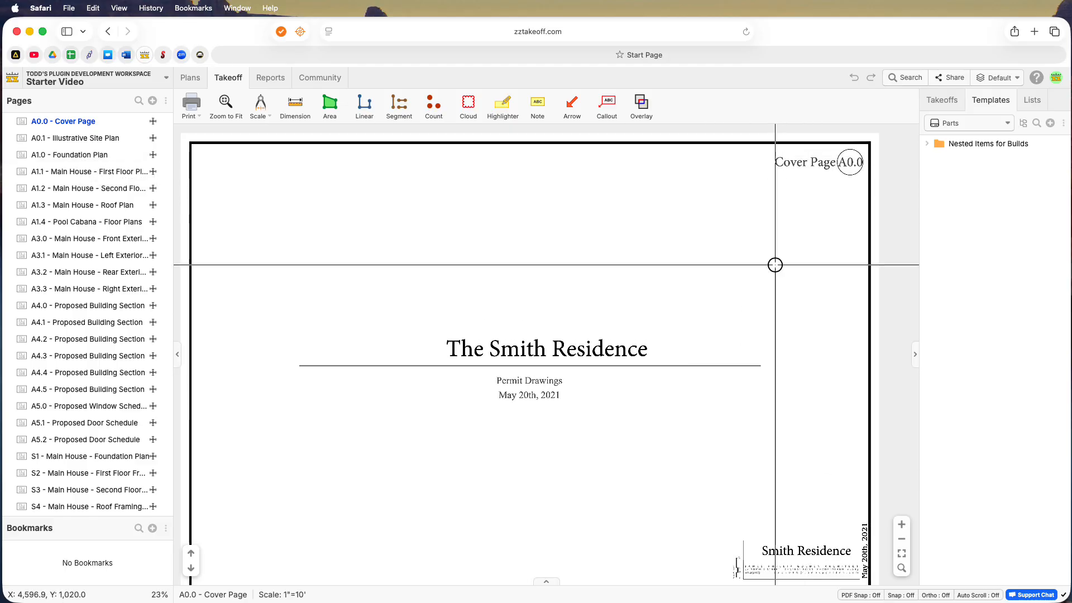
{"action": "scroll", "coordinate": [766, 425], "scroll_direction": "right", "scroll_amount": 1}
{"action": "scroll", "coordinate": [801, 157], "scroll_direction": "up", "scroll_amount": 1}
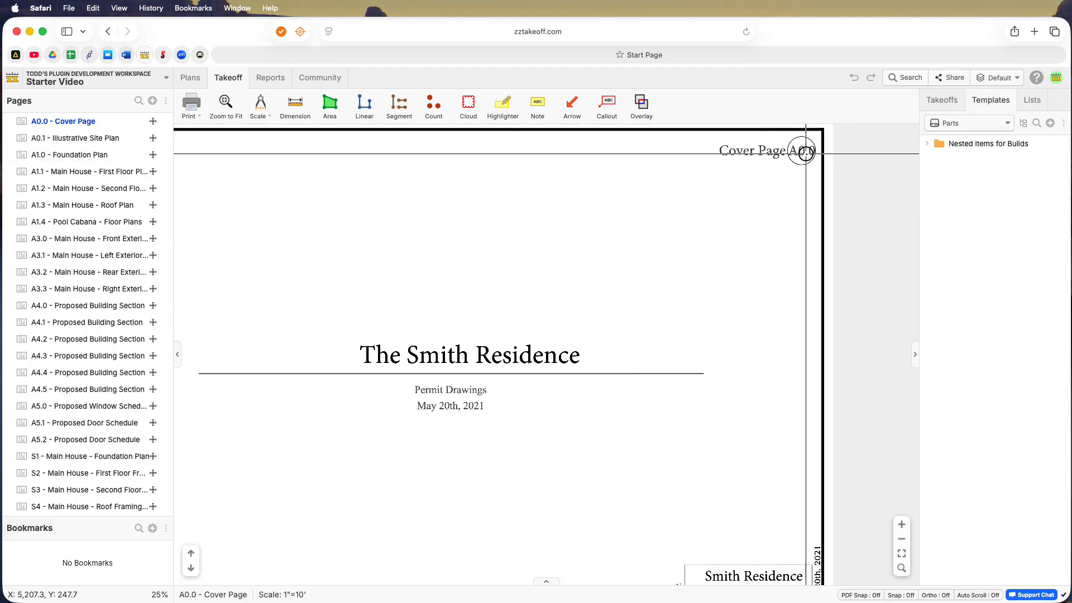
{"action": "scroll", "coordinate": [716, 266], "scroll_direction": "down", "scroll_amount": 5}
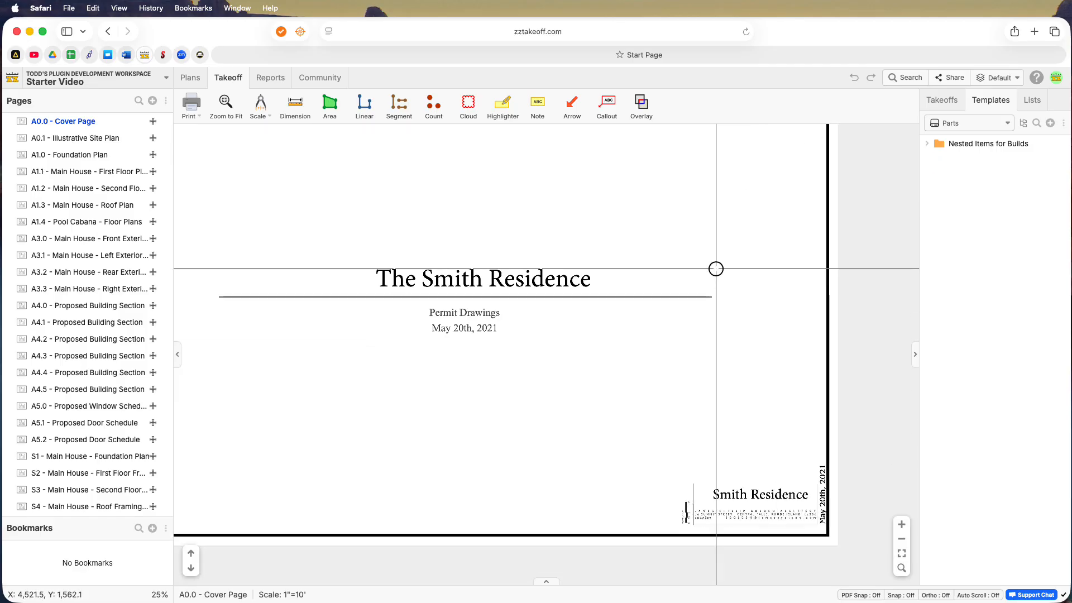
{"action": "scroll", "coordinate": [687, 492], "scroll_direction": "up", "scroll_amount": 5}
{"action": "scroll", "coordinate": [687, 492], "scroll_direction": "up", "scroll_amount": 5}
{"action": "left_click_drag", "start_coordinate": [687, 492], "coordinate": [562, 377]}
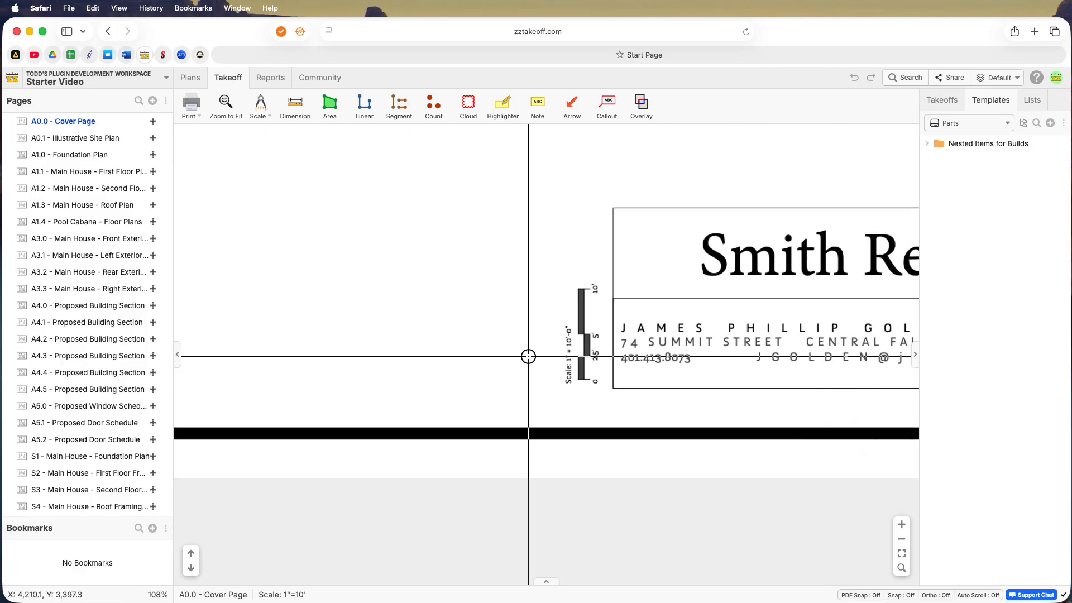
Examine the cover page from its title block up to the project title and the sheet number
{"action": "scroll", "coordinate": [563, 350], "scroll_direction": "up", "scroll_amount": 1}
{"action": "scroll", "coordinate": [563, 349], "scroll_direction": "down", "scroll_amount": 5}
{"action": "scroll", "coordinate": [564, 350], "scroll_direction": "down", "scroll_amount": 3}
{"action": "scroll", "coordinate": [527, 293], "scroll_direction": "down", "scroll_amount": 2}
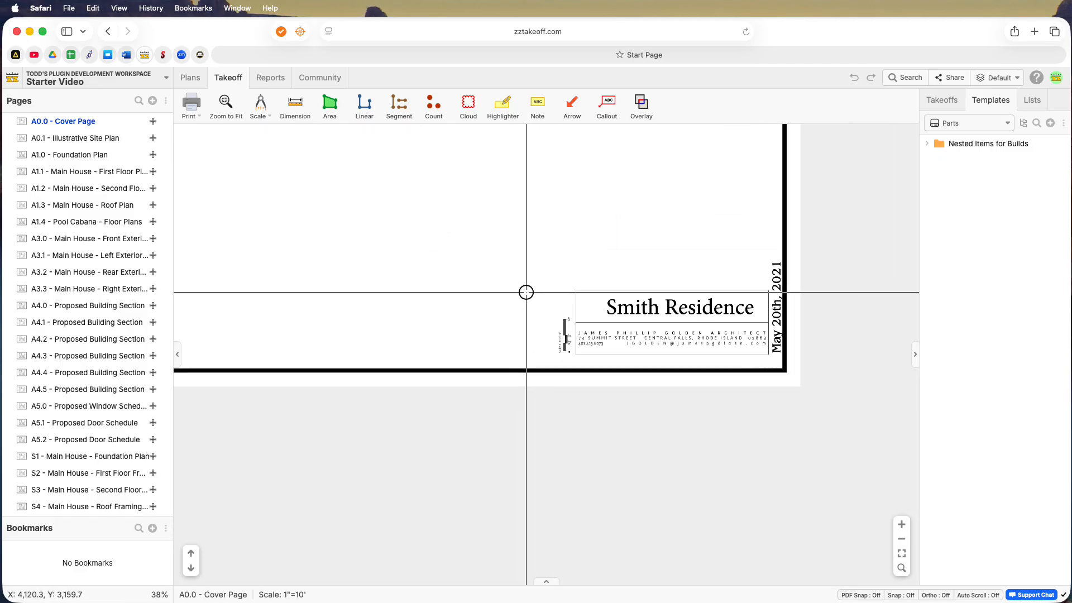
{"action": "left_click_drag", "start_coordinate": [362, 278], "coordinate": [511, 366]}
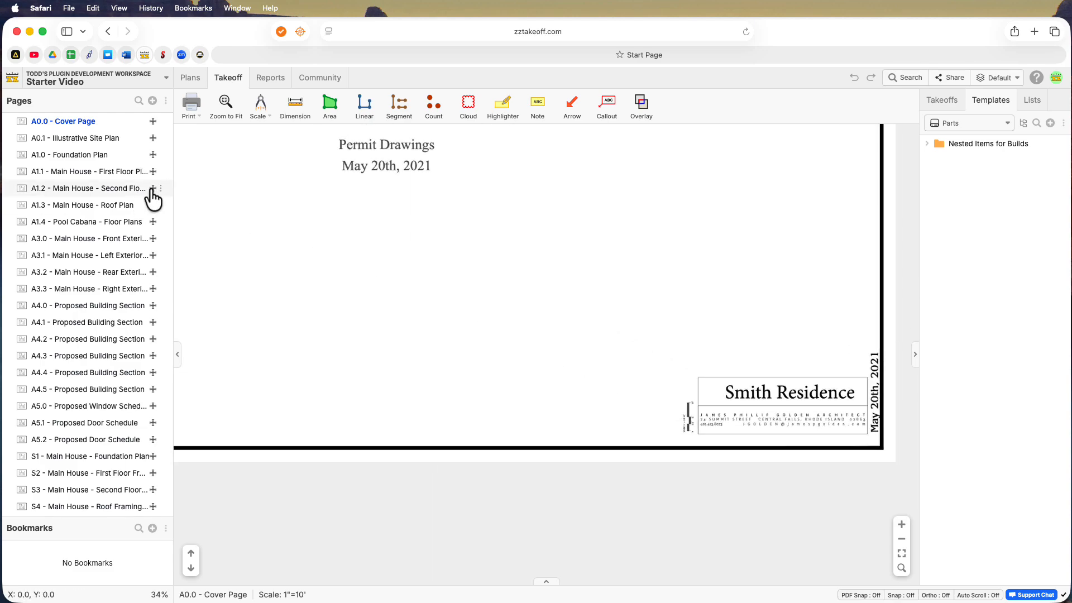
{"action": "scroll", "coordinate": [401, 213], "scroll_direction": "down", "scroll_amount": 1}
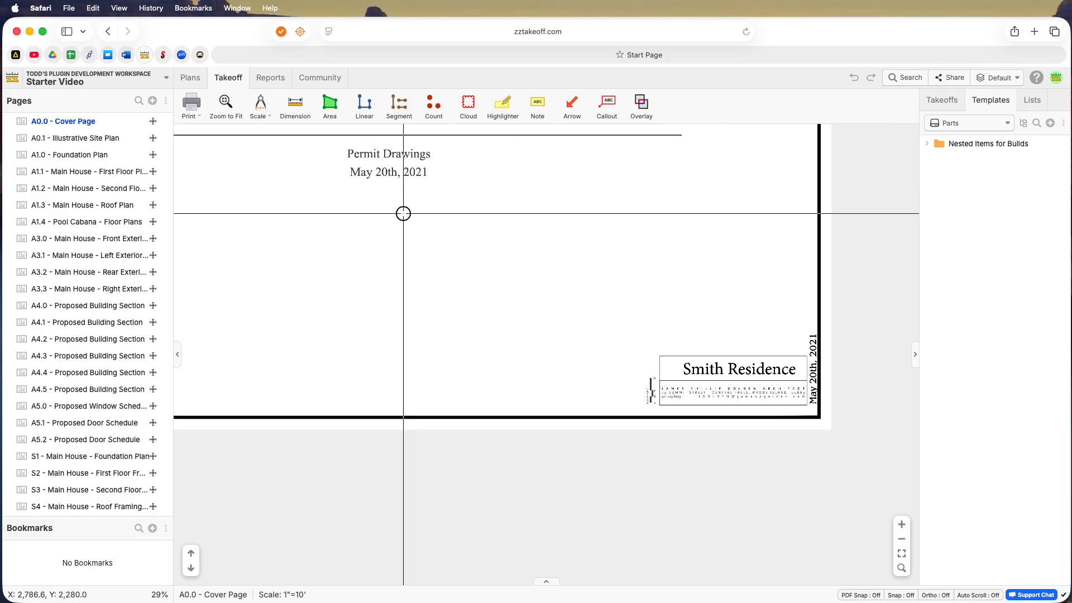
{"action": "left_click_drag", "start_coordinate": [403, 214], "coordinate": [493, 273]}
{"action": "scroll", "coordinate": [493, 273], "scroll_direction": "down", "scroll_amount": 1}
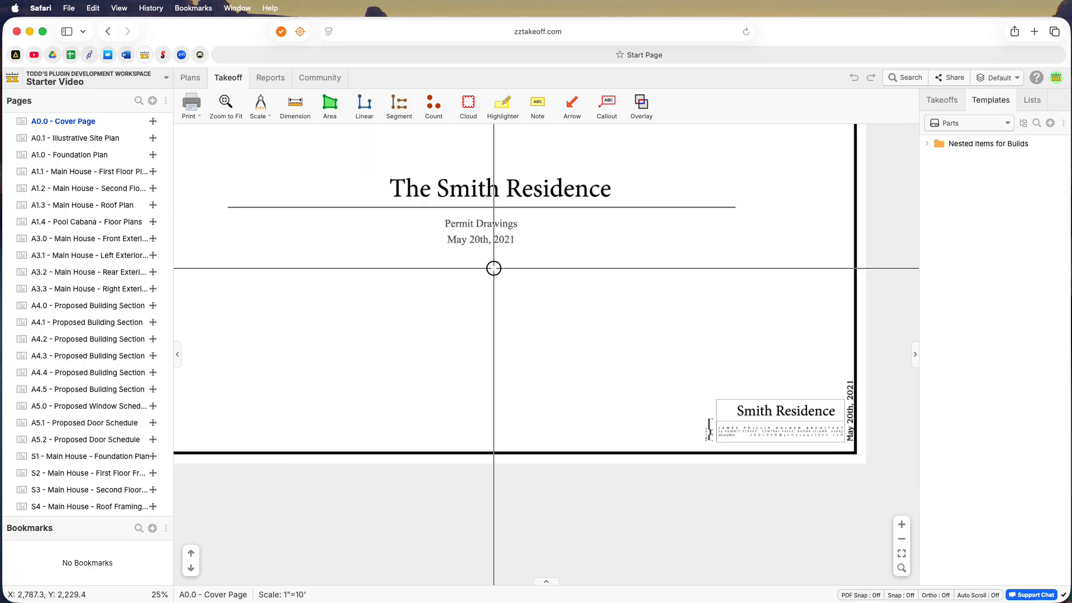
{"action": "scroll", "coordinate": [499, 266], "scroll_direction": "down", "scroll_amount": 1}
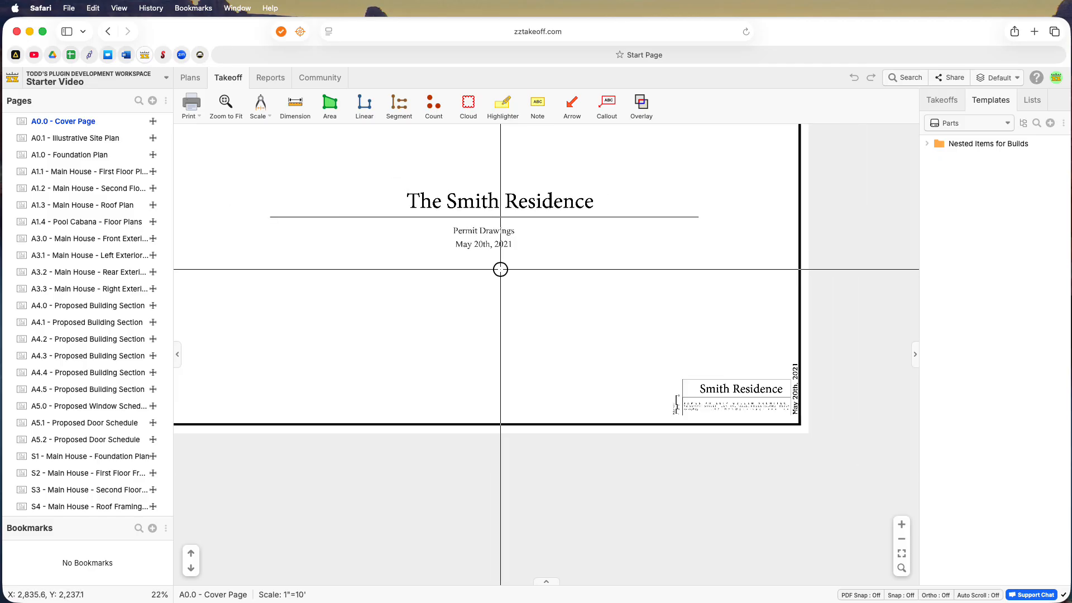
{"action": "left_click_drag", "start_coordinate": [500, 268], "coordinate": [541, 341]}
{"action": "left_click_drag", "start_coordinate": [445, 254], "coordinate": [449, 290]}
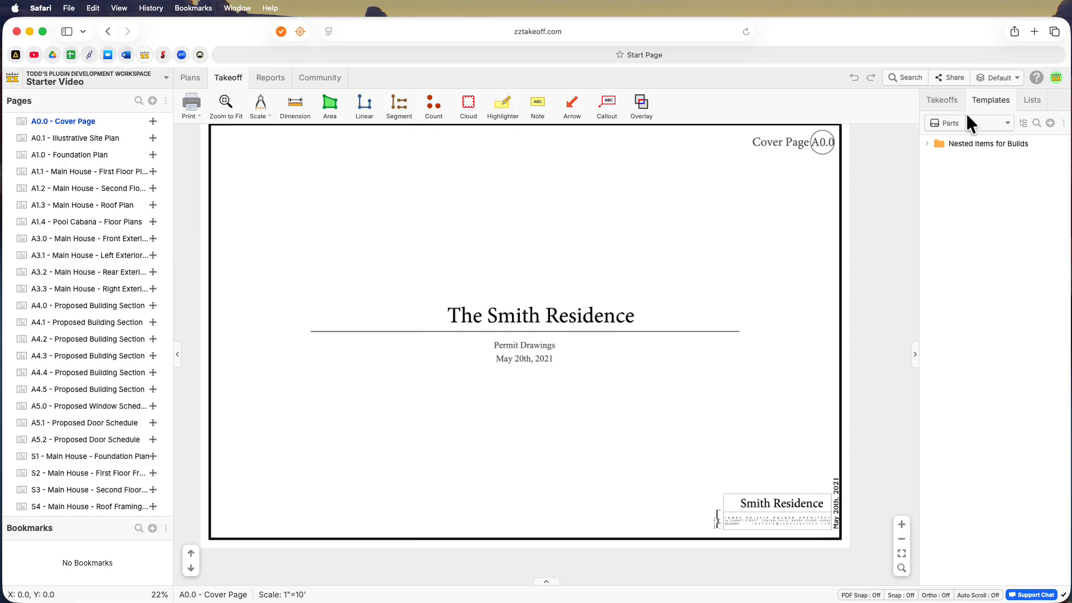
Display the project's takeoffs list and close the Starter Video project
{"action": "left_click", "coordinate": [942, 102]}
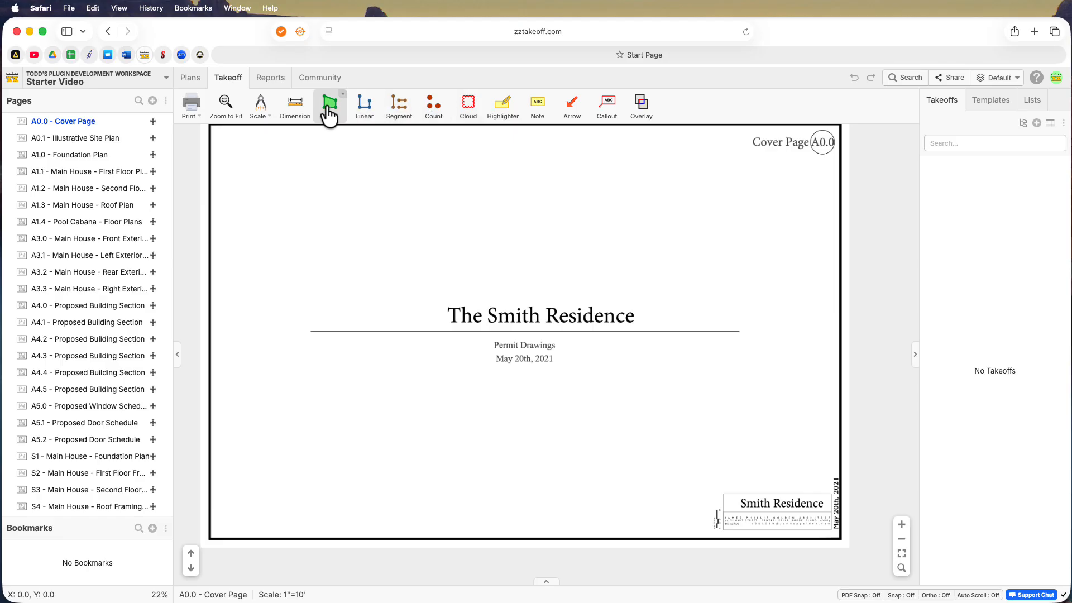
{"action": "left_click", "coordinate": [406, 117]}
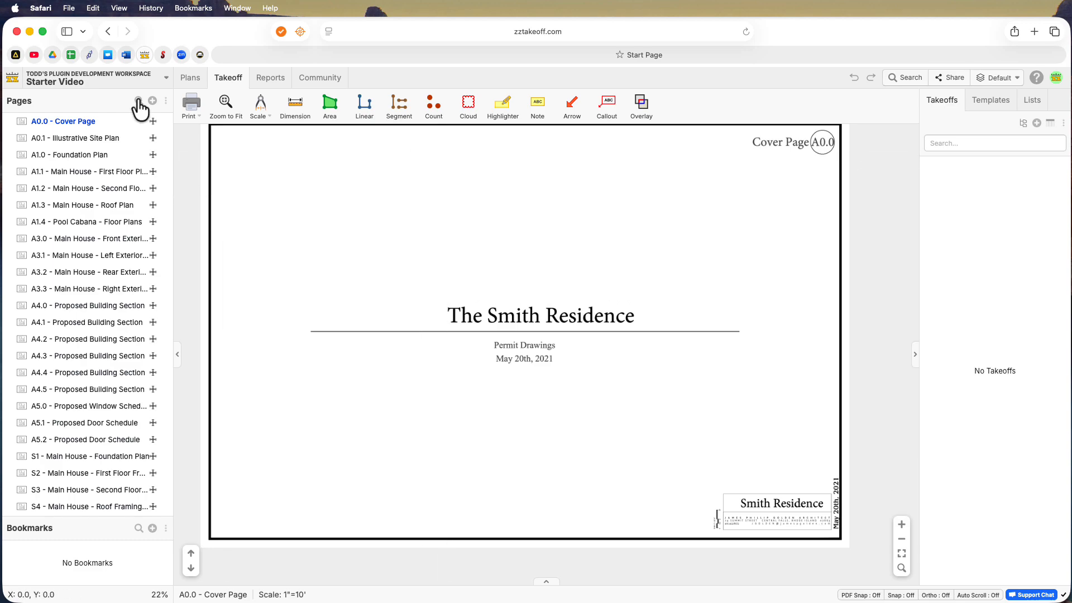
{"action": "left_click", "coordinate": [165, 79]}
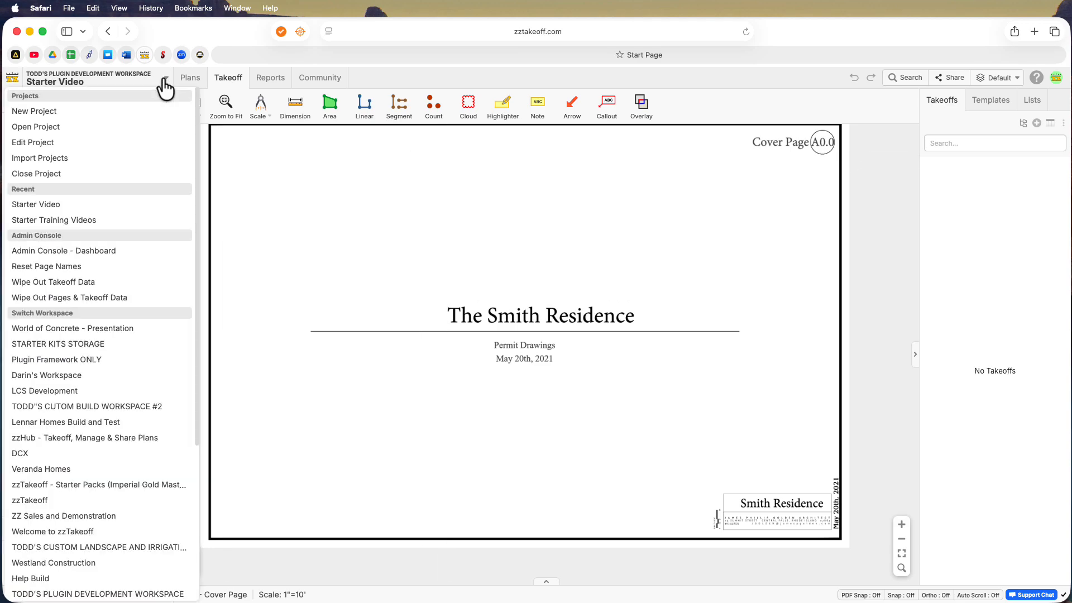
{"action": "left_click", "coordinate": [35, 175]}
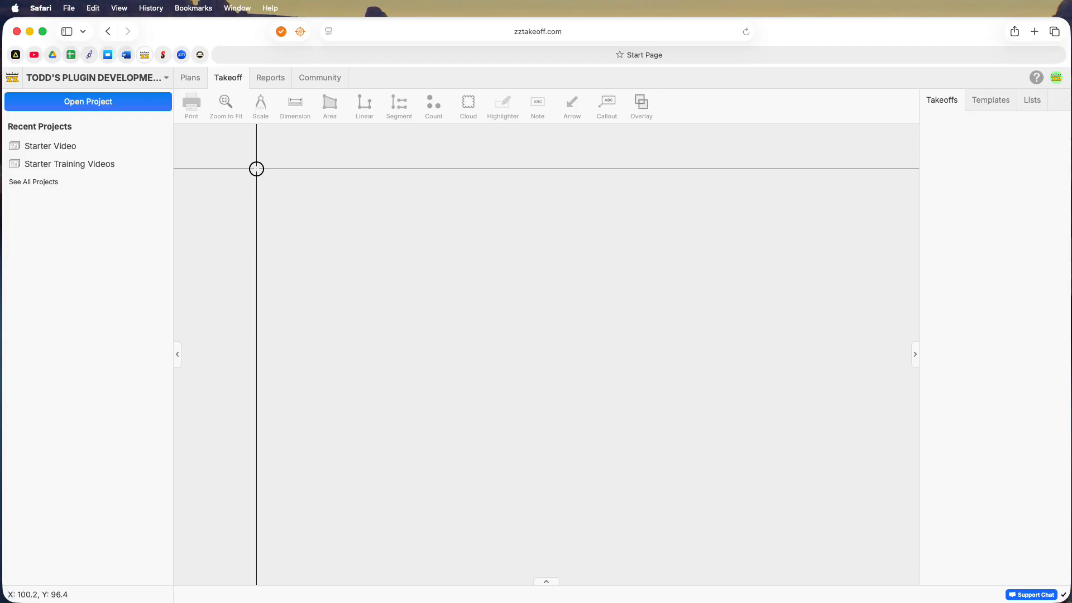
Reopen the recent Starter Video project from the workspace's project list
{"action": "left_click", "coordinate": [101, 103]}
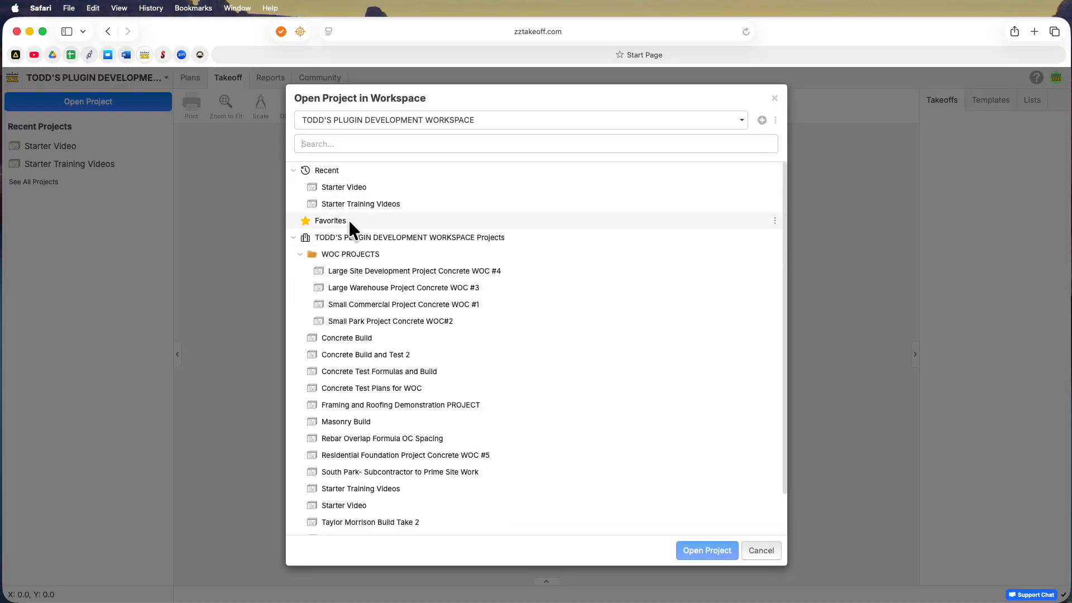
{"action": "left_click", "coordinate": [348, 187]}
{"action": "left_click", "coordinate": [692, 553]}
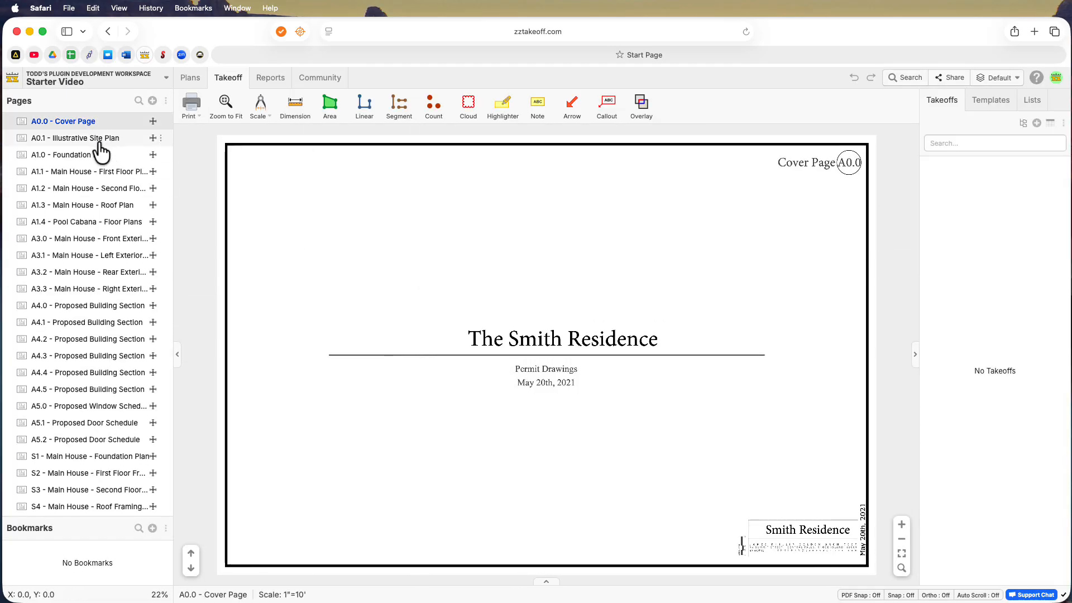
View the Illustrative Site Plan, Foundation Plan, First Floor Plan, Second Floor Plan and Roof Plan pages one after another
{"action": "left_click", "coordinate": [87, 140]}
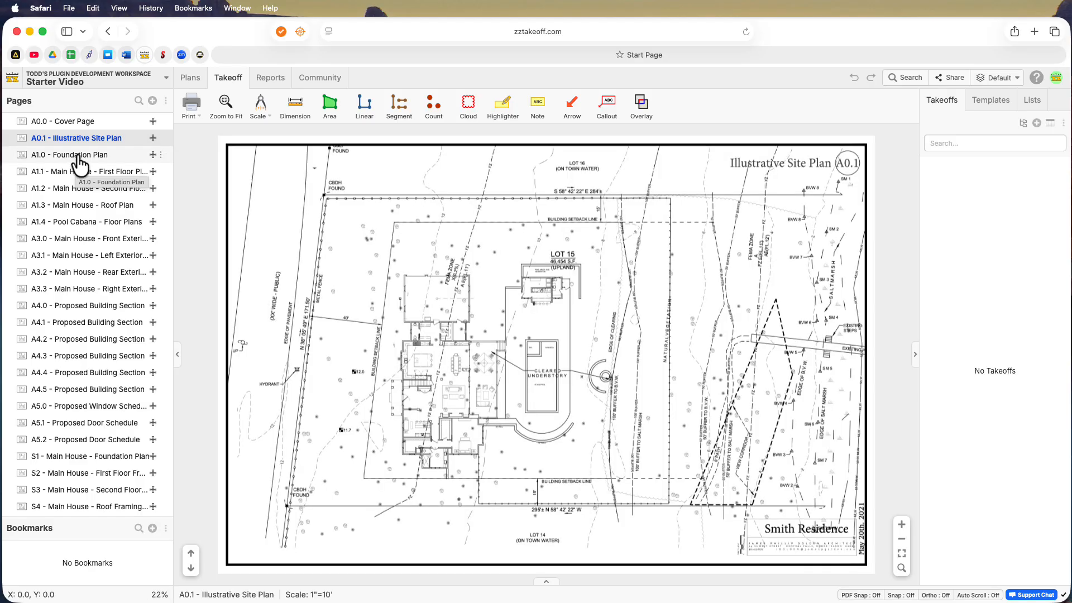
{"action": "left_click", "coordinate": [84, 157]}
{"action": "left_click", "coordinate": [88, 173]}
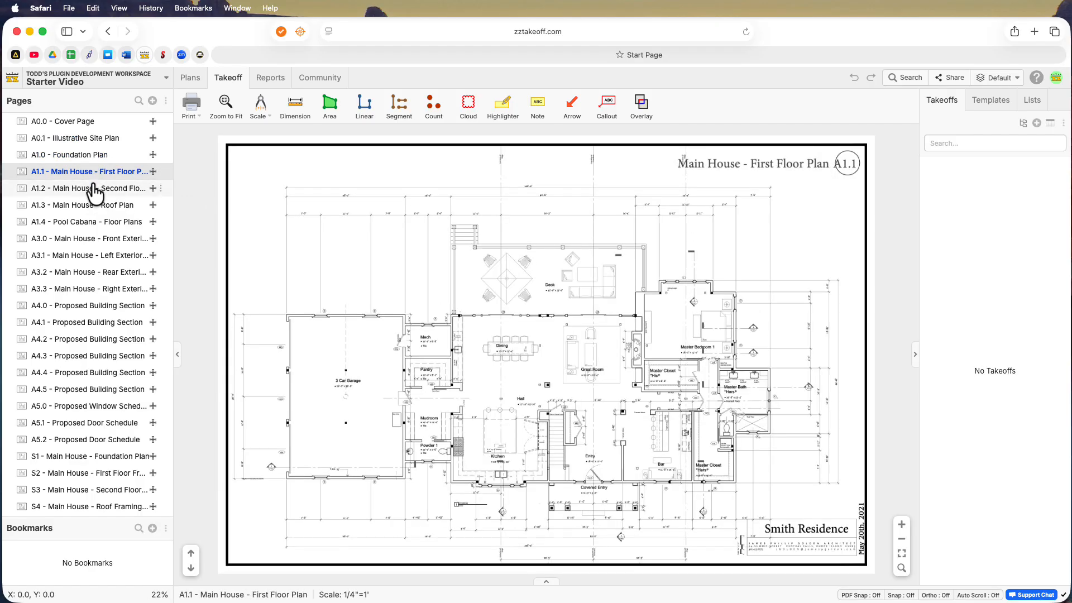
{"action": "left_click", "coordinate": [89, 189]}
{"action": "left_click", "coordinate": [88, 207]}
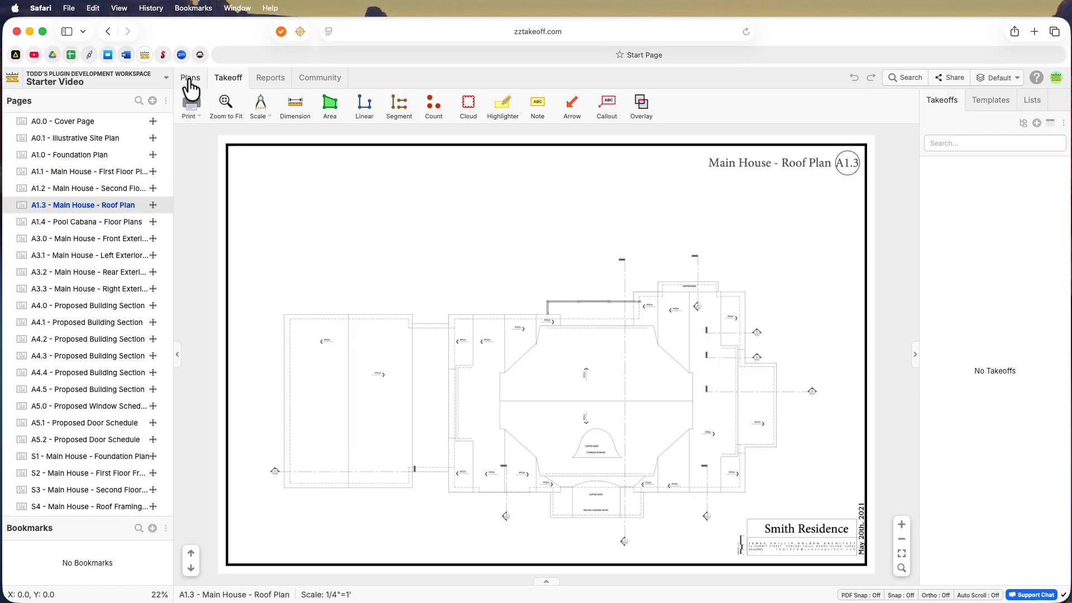
Browse all plan pages as smaller thumbnails and open A3.3 - Main House - Right Exterior Elevation for takeoff
{"action": "left_click", "coordinate": [190, 79]}
{"action": "scroll", "coordinate": [425, 183], "scroll_direction": "down", "scroll_amount": 3}
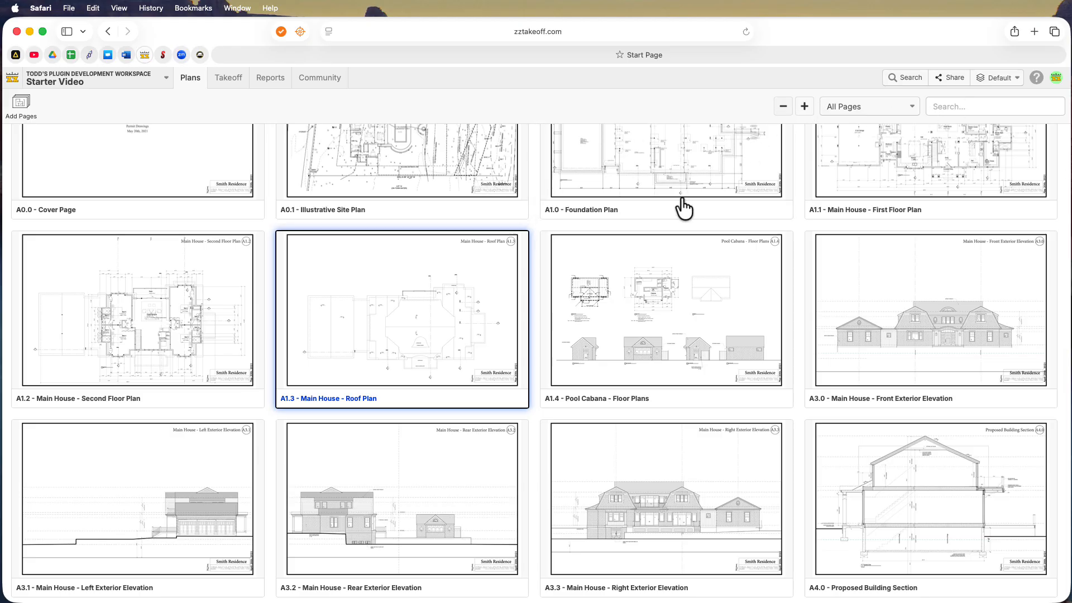
{"action": "scroll", "coordinate": [684, 201], "scroll_direction": "down", "scroll_amount": 3}
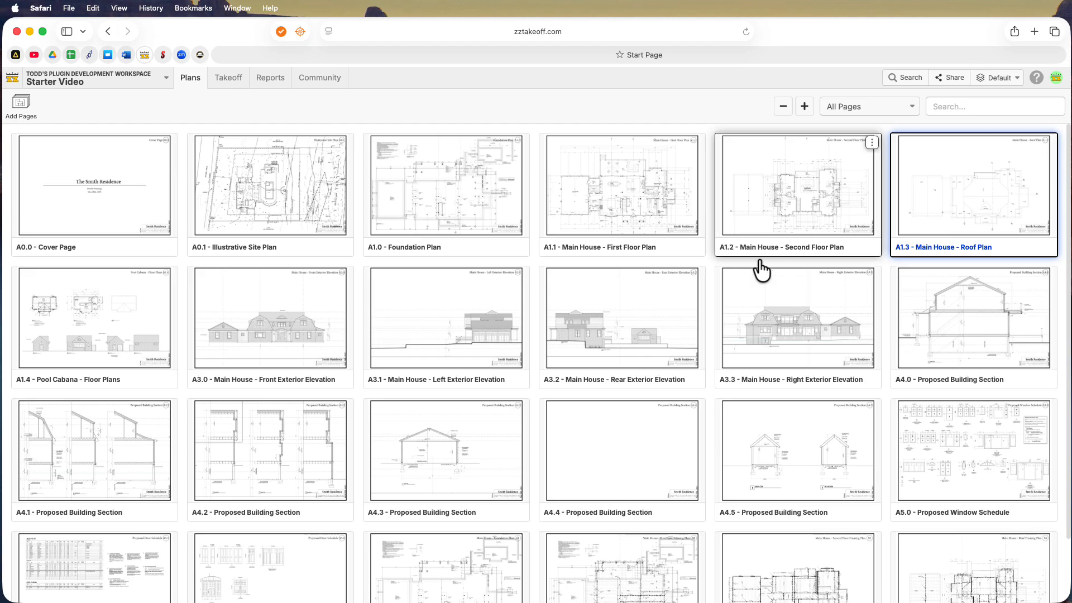
{"action": "left_click", "coordinate": [785, 322]}
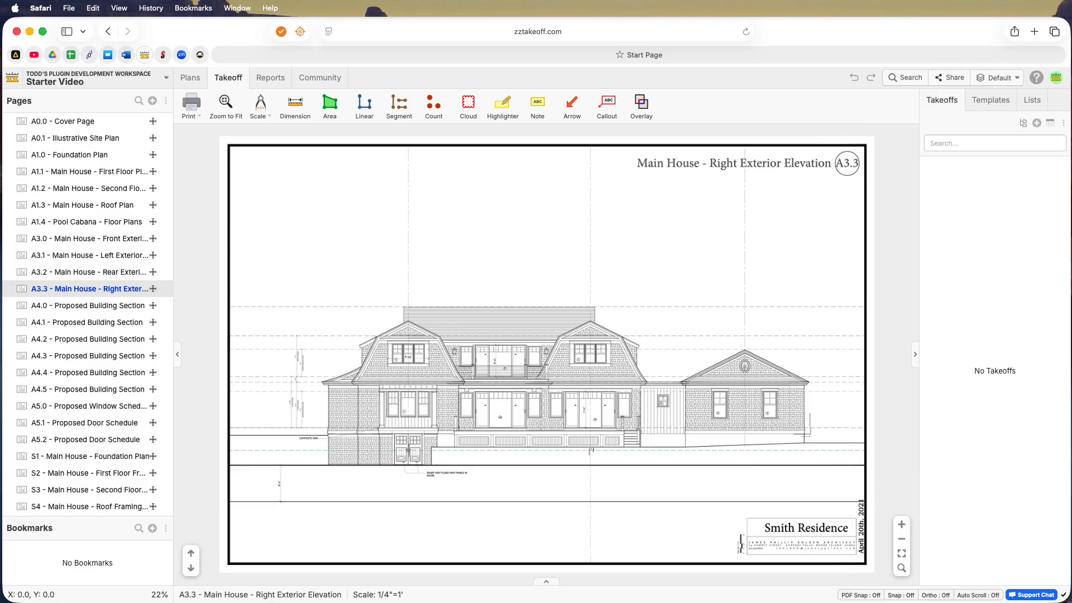
{"action": "key", "text": "alt+super+2"}
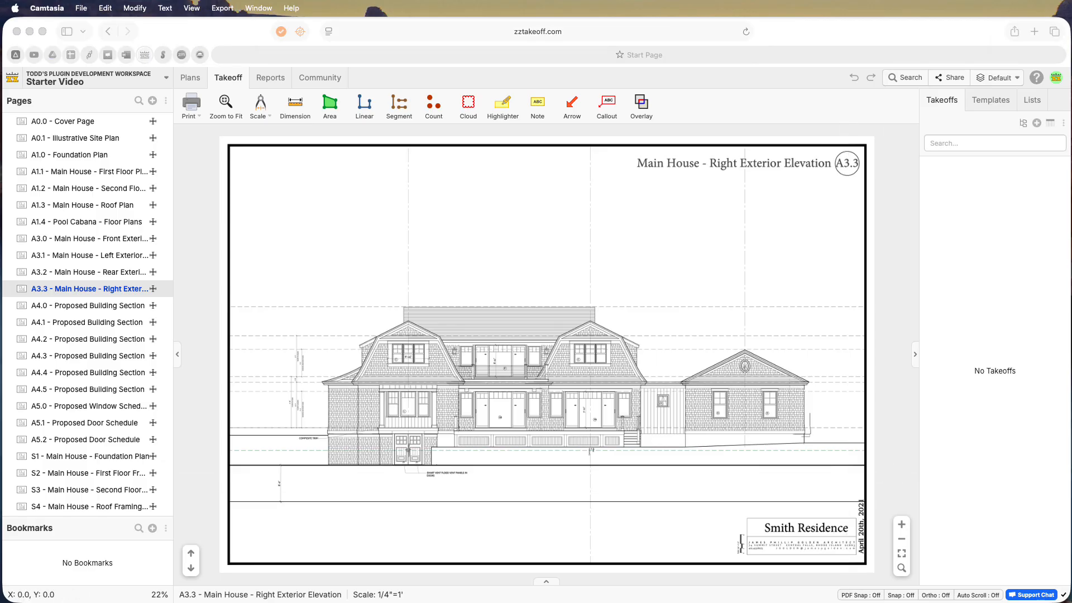